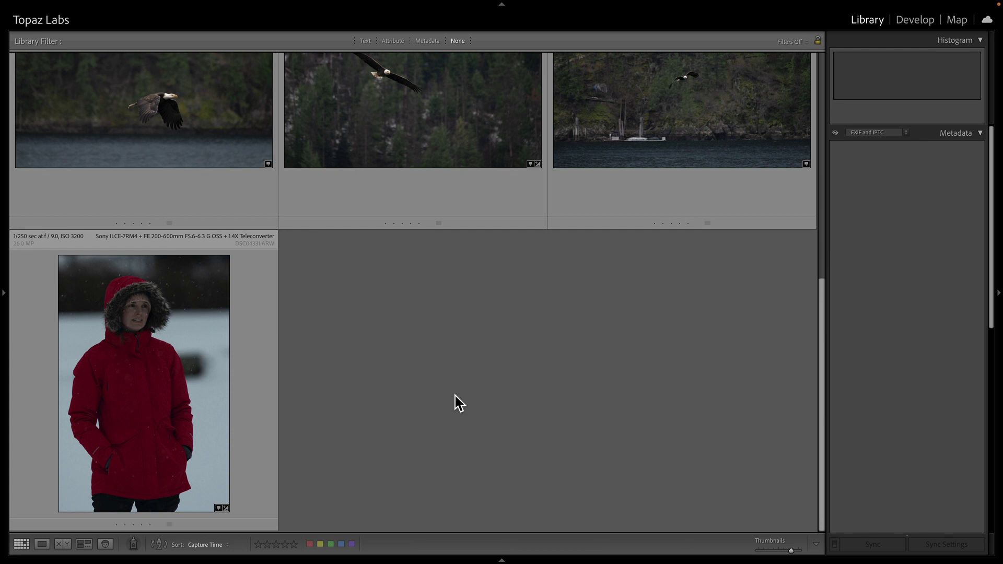
Step: Open the red-jacket portrait DSC04331.ARW in Loupe view, inspect the hood up close, then zoom out
double_click(167, 378)
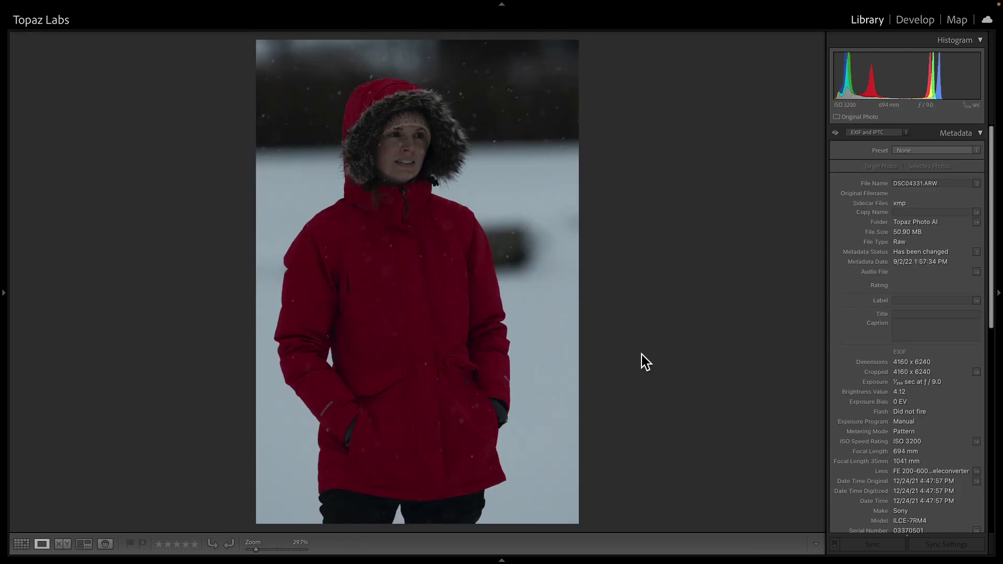
click(442, 166)
drag(450, 141, 476, 320)
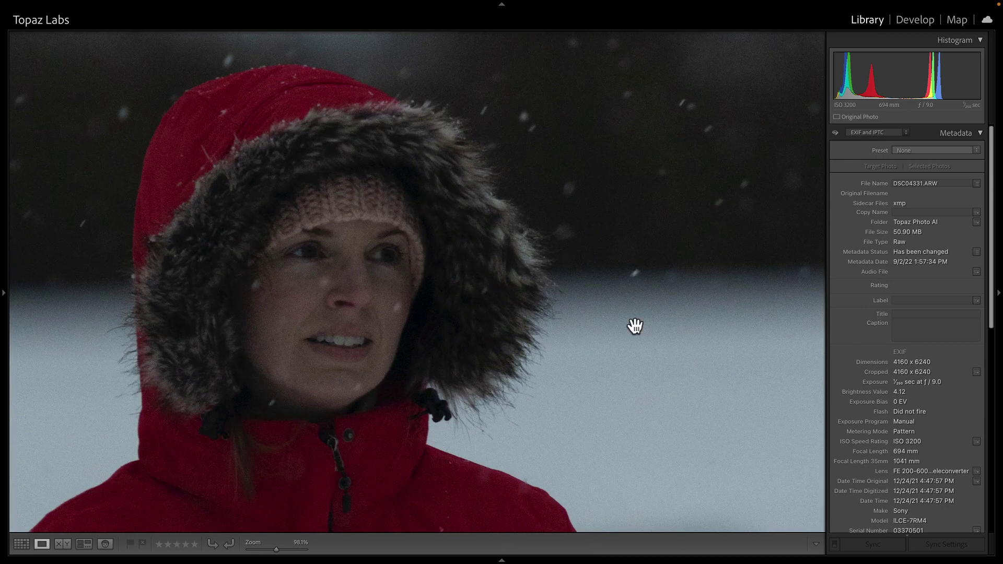
click(658, 366)
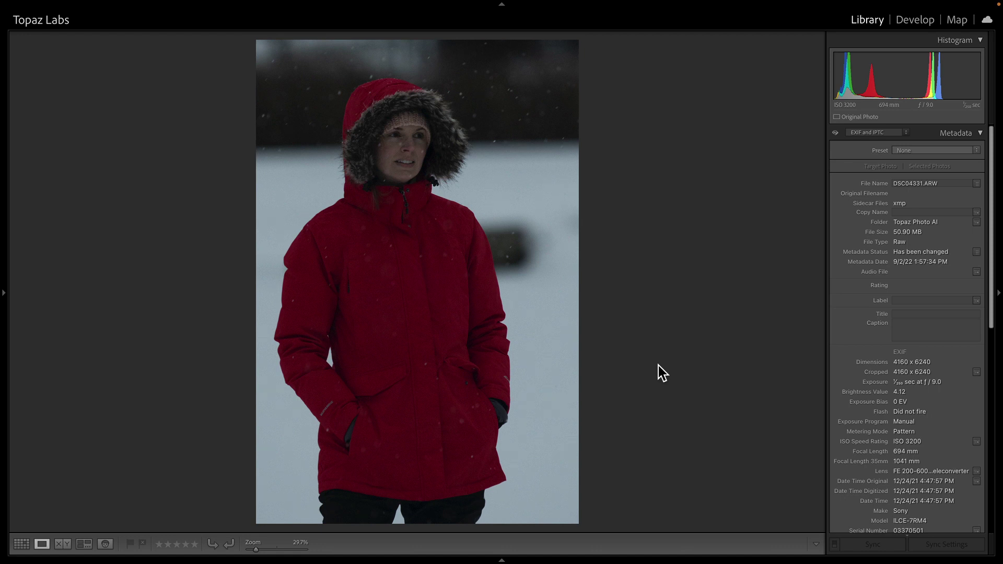
Step: Disable and re-enable the Topaz Photo AI plug-in in the Plug-in Manager
click(104, 6)
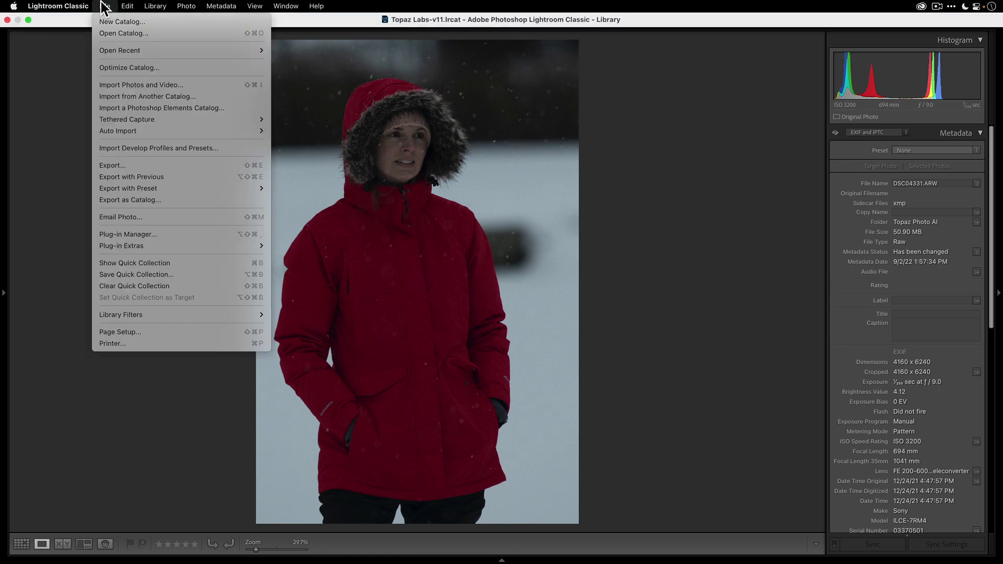
mouse_move(195, 248)
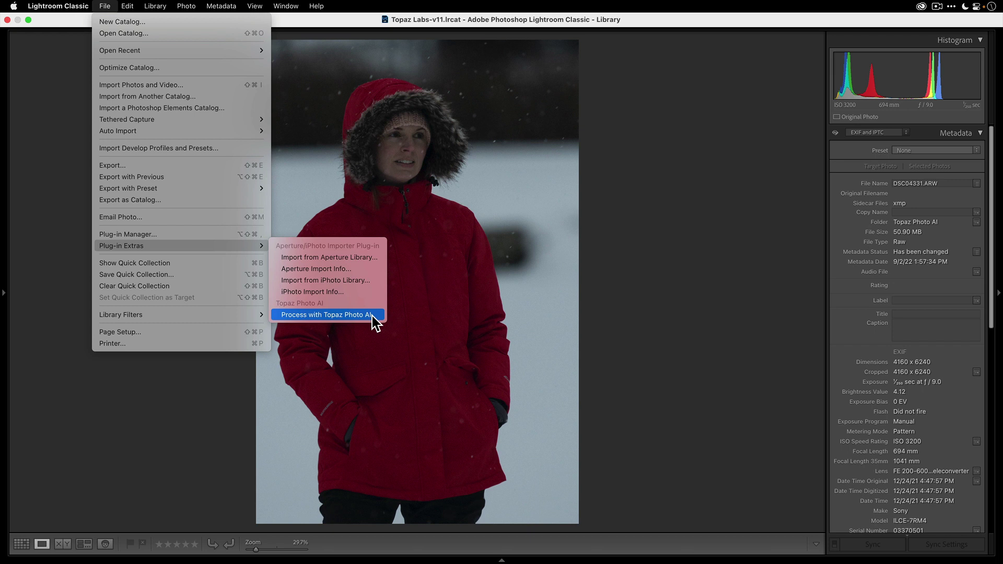
click(192, 235)
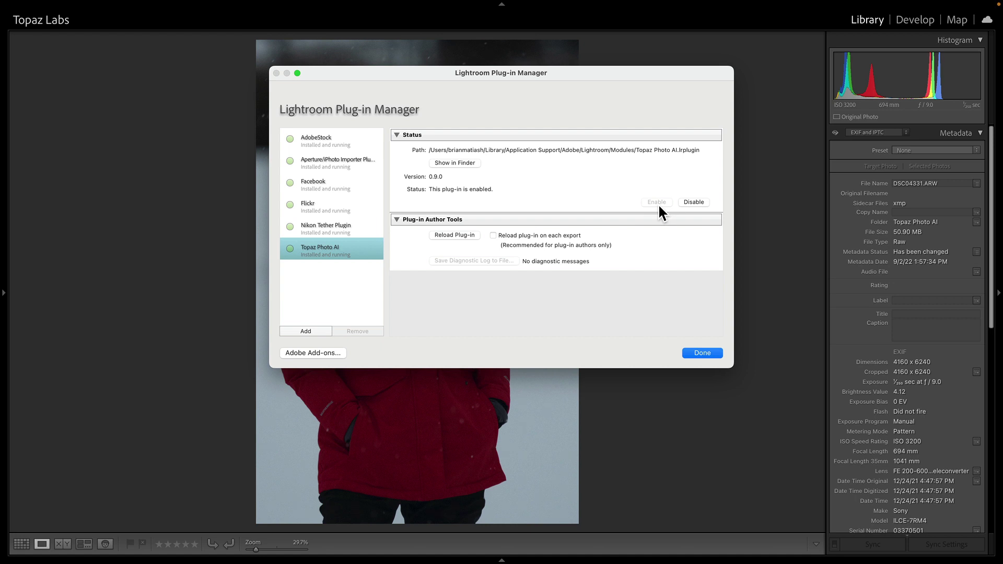
click(695, 201)
click(657, 202)
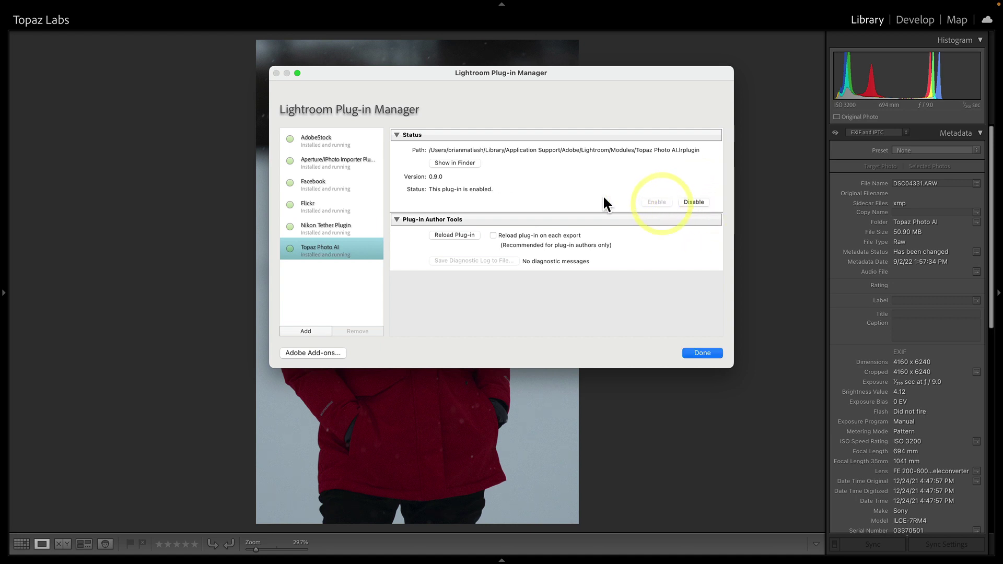
click(698, 354)
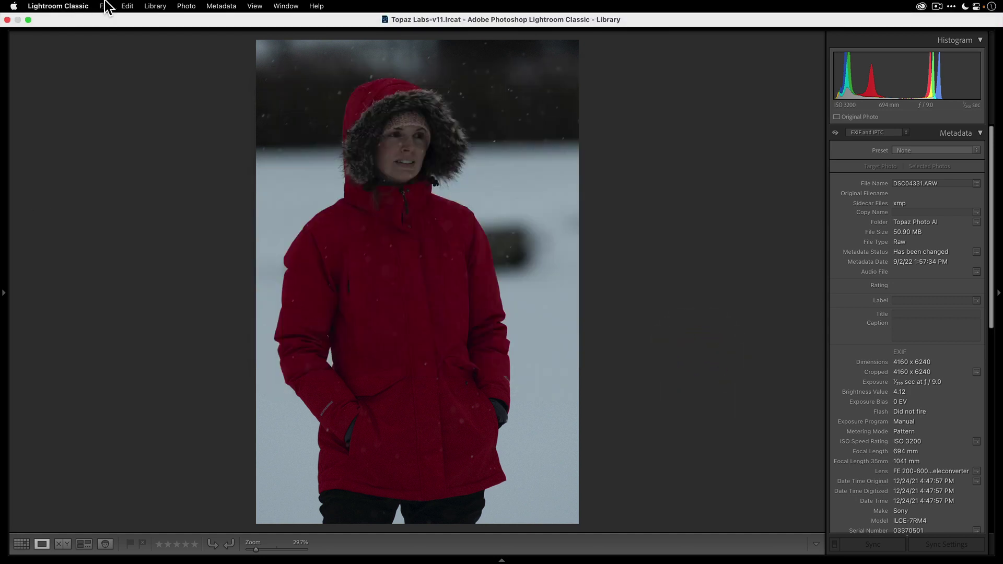
Step: Send the portrait to Topaz Photo AI through Plug-in Extras
click(105, 6)
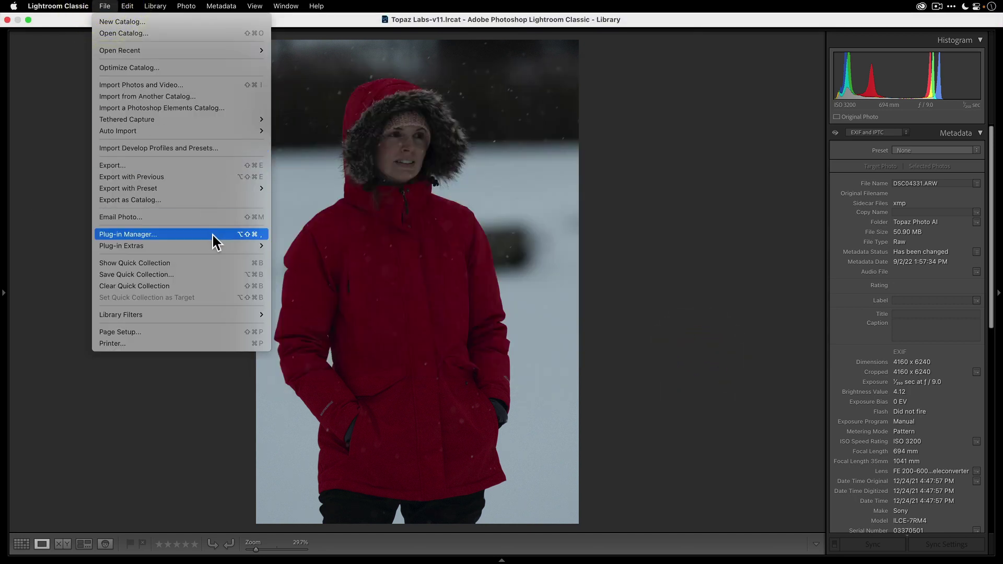
mouse_move(215, 244)
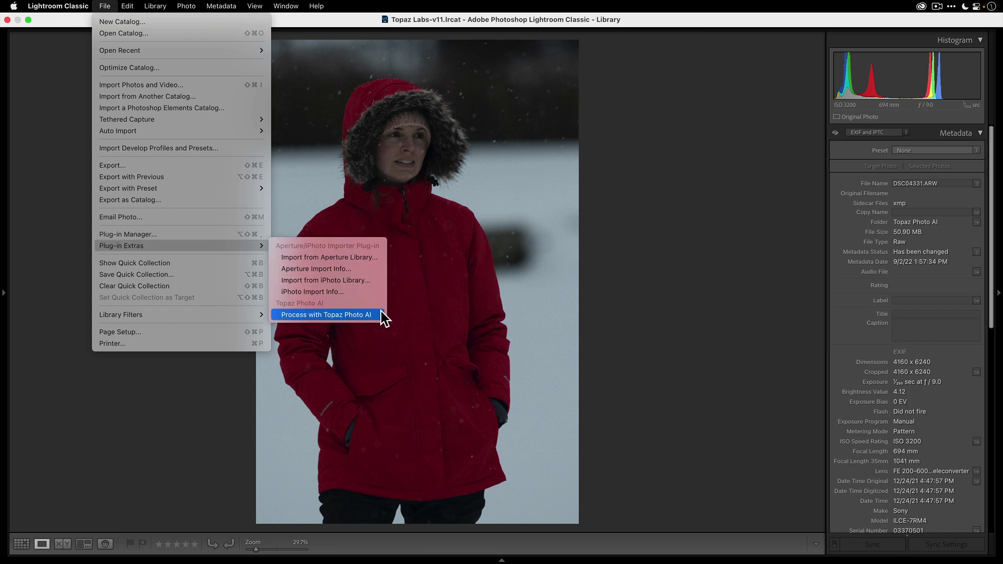
click(326, 314)
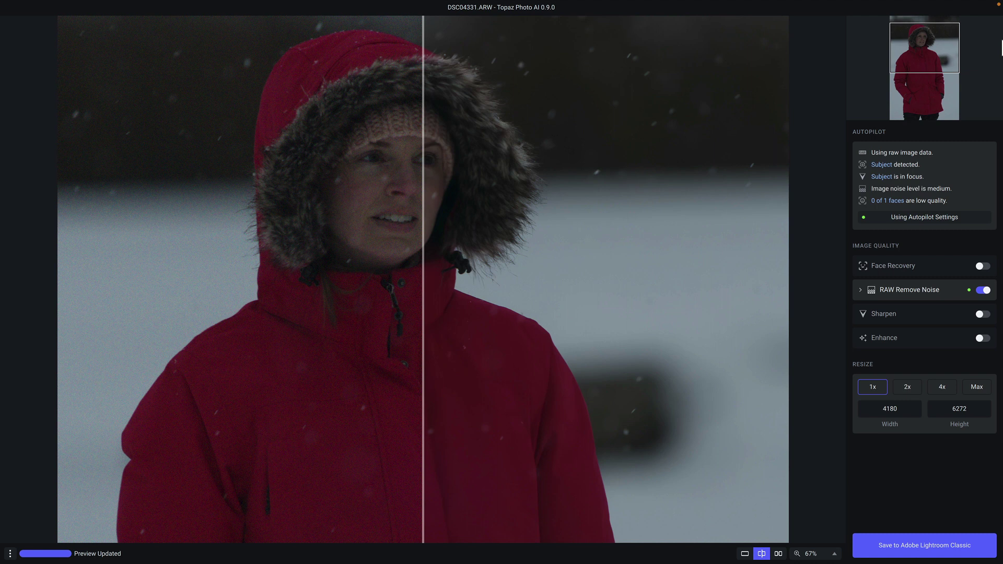
Step: Fit the whole portrait in the preview and move the before/after divider onto the woman's left side
drag(425, 123, 596, 151)
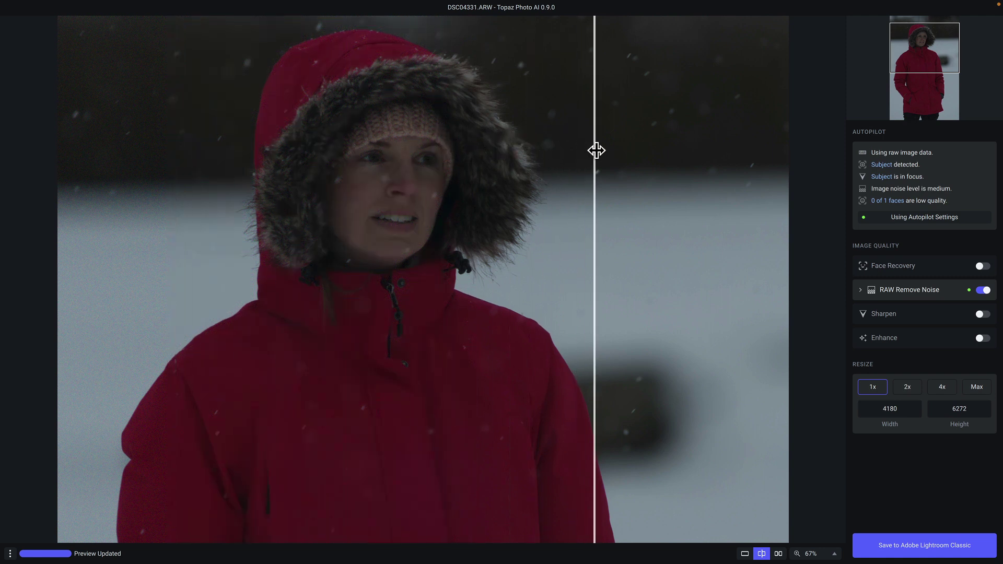
click(596, 150)
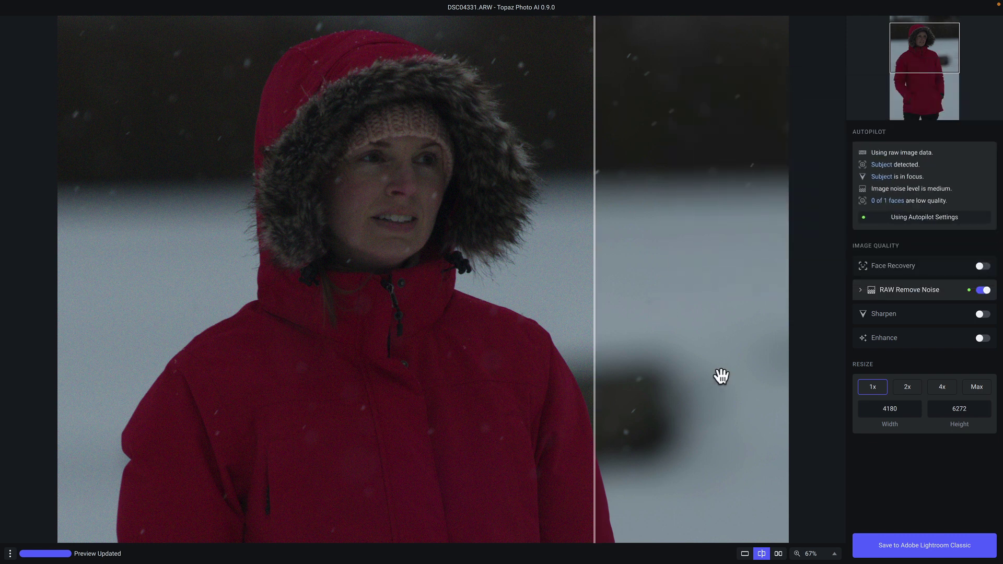
click(834, 553)
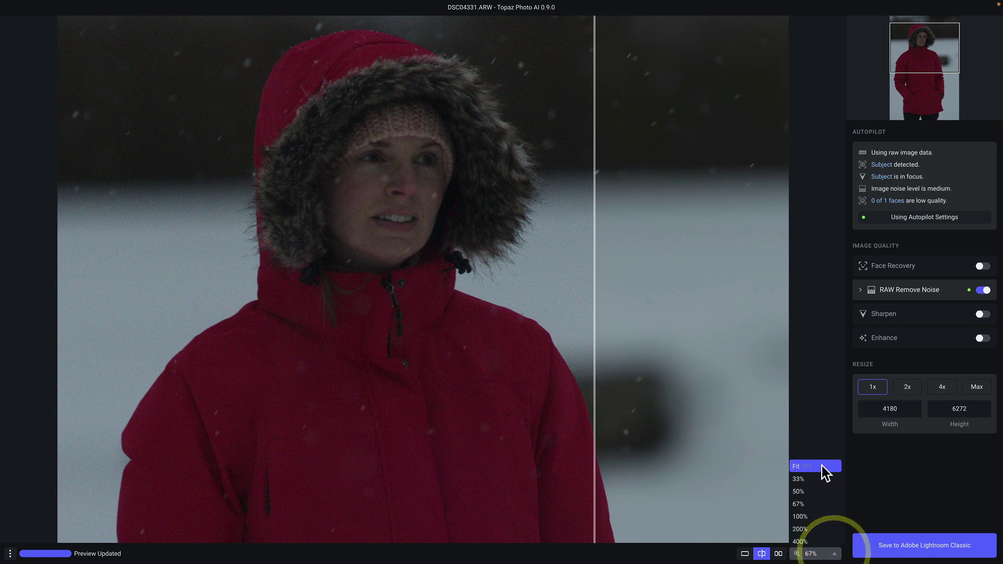
click(821, 465)
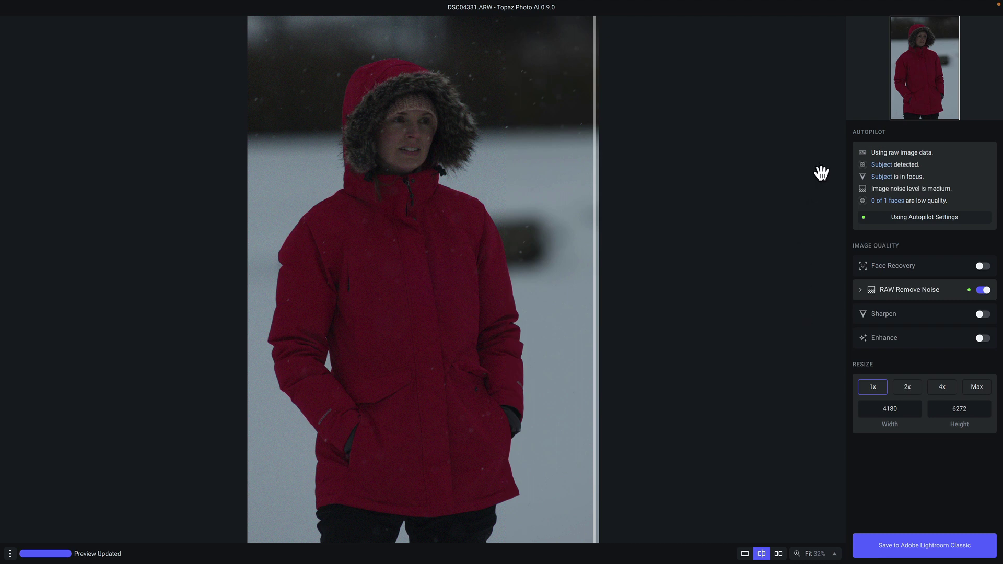
mouse_move(874, 165)
drag(594, 164, 323, 194)
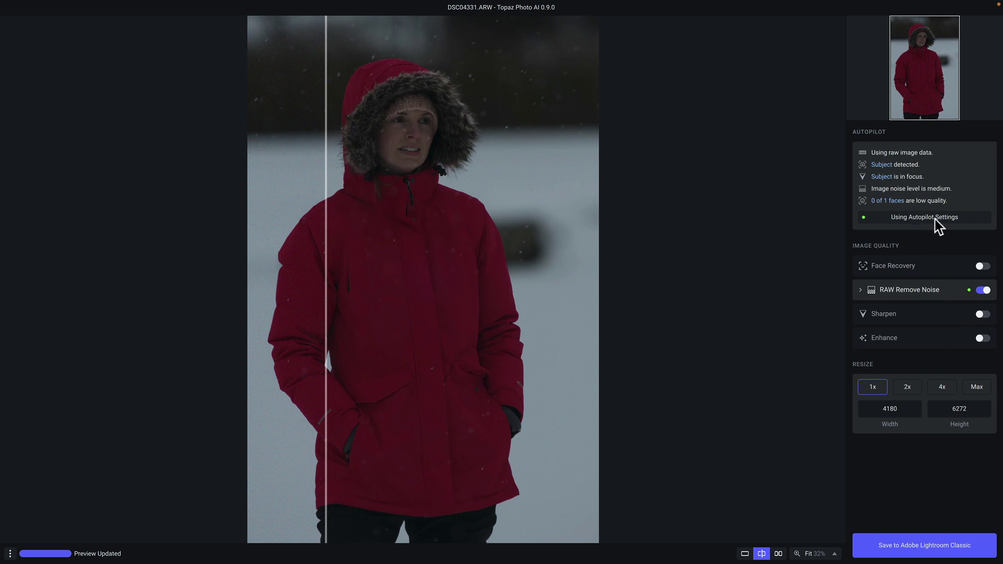
Step: Turn on Sharpen with Lens Blur at strength 12
click(982, 314)
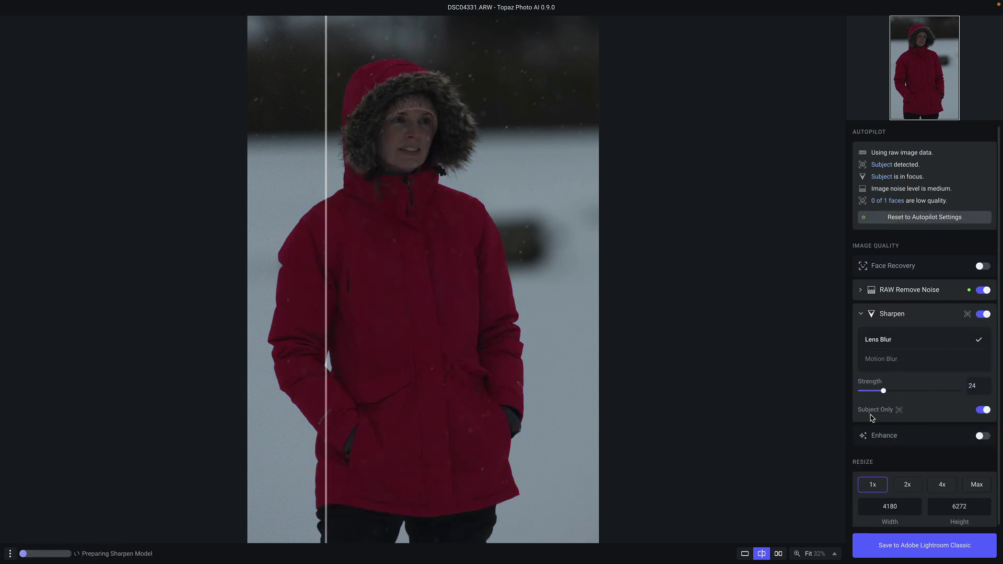
mouse_move(887, 414)
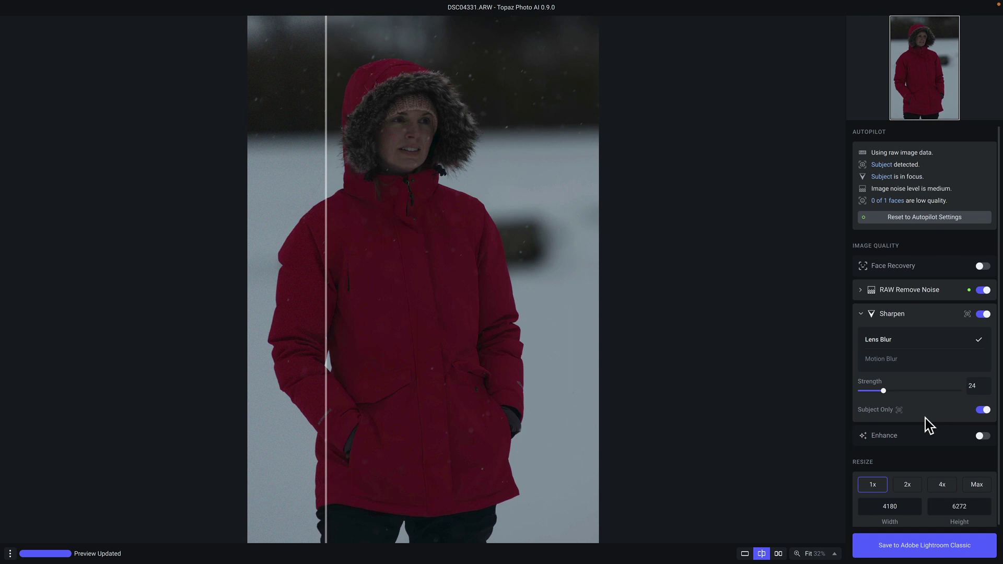
click(870, 391)
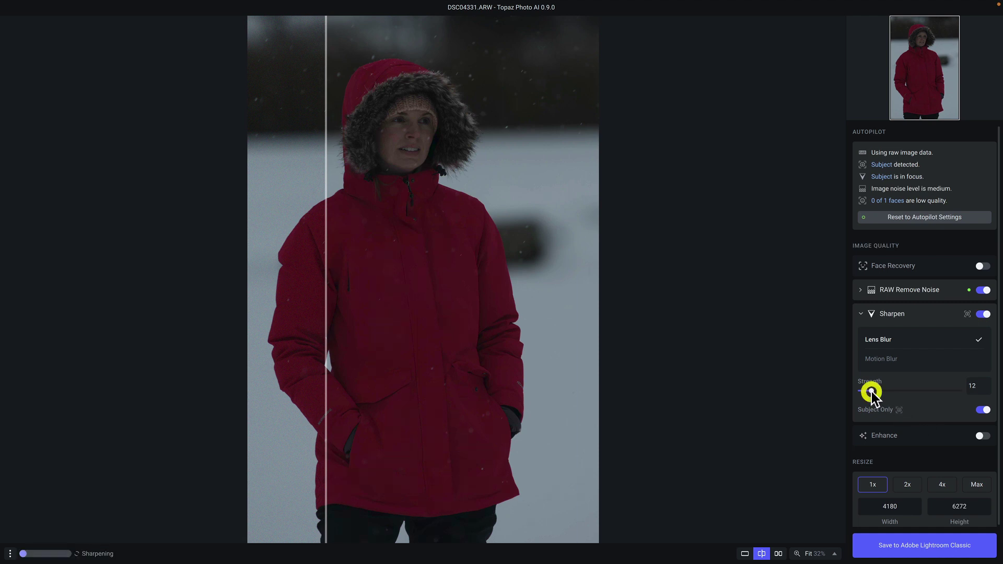
Step: Zoom the preview to 67% on the woman's face and move the comparison split across it
click(834, 553)
click(830, 505)
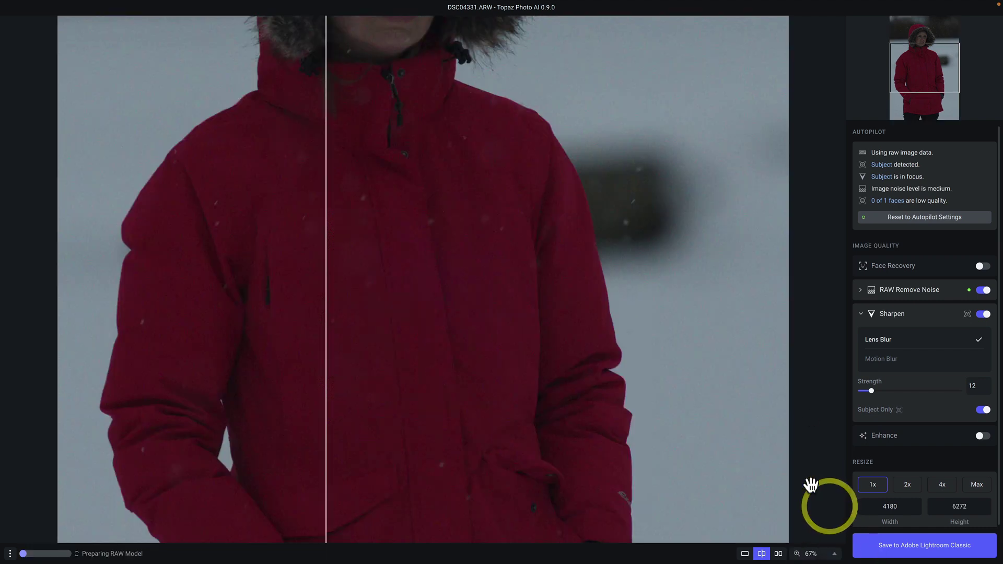
drag(916, 71, 916, 42)
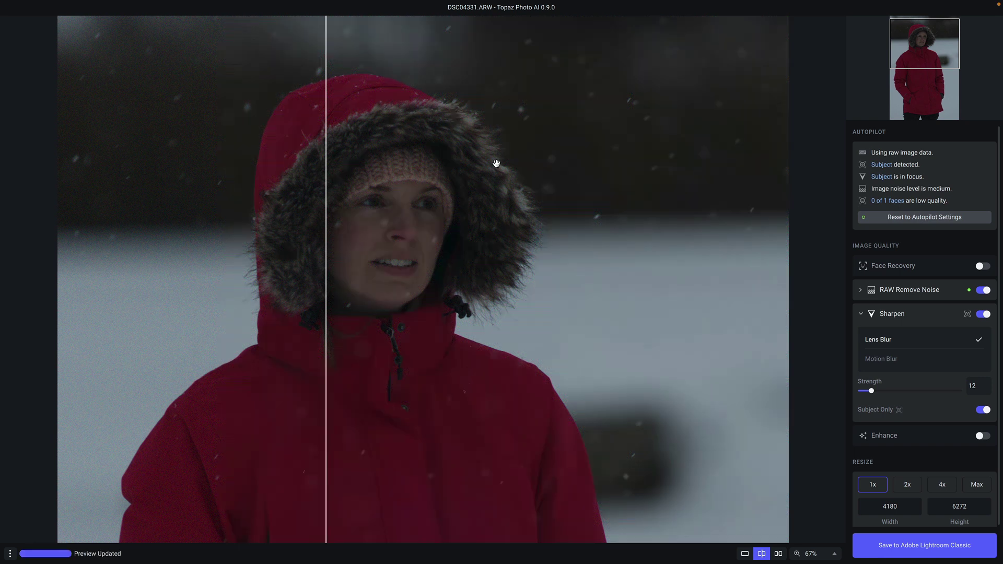
drag(340, 181, 228, 197)
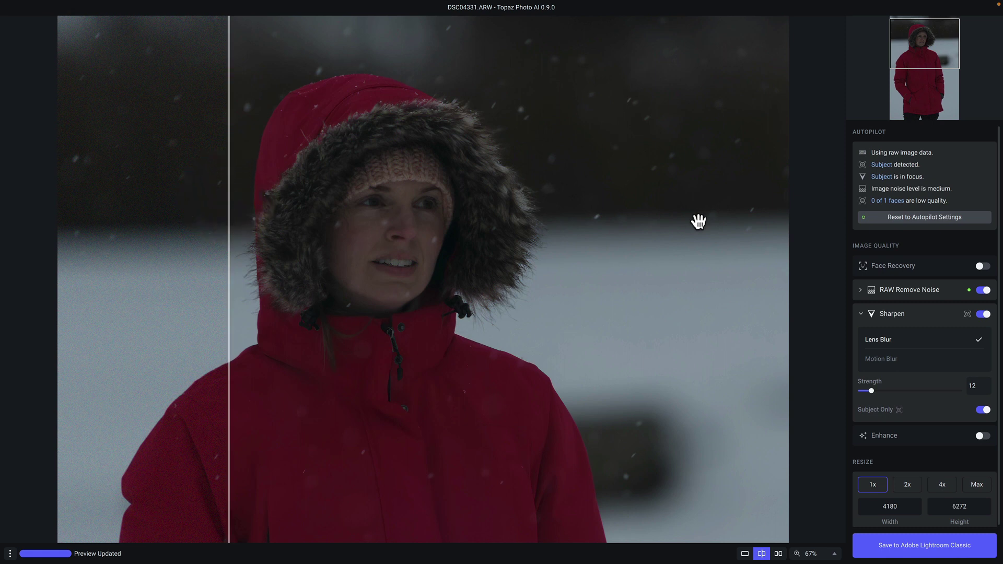
click(906, 221)
Step: Save the processed portrait back to Lightroom and select both DSC04331.ARW and DSC04331.dng
click(984, 547)
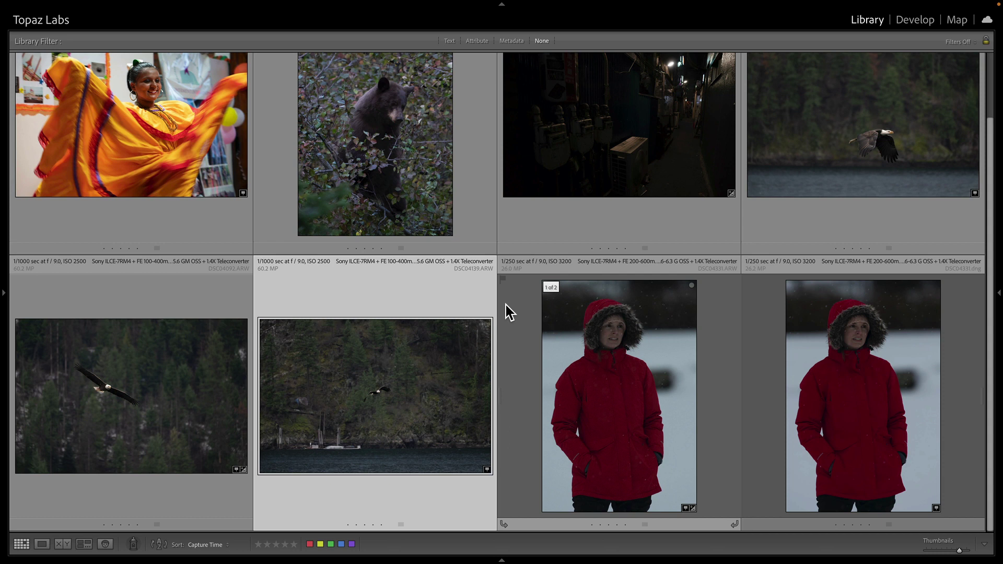
click(592, 331)
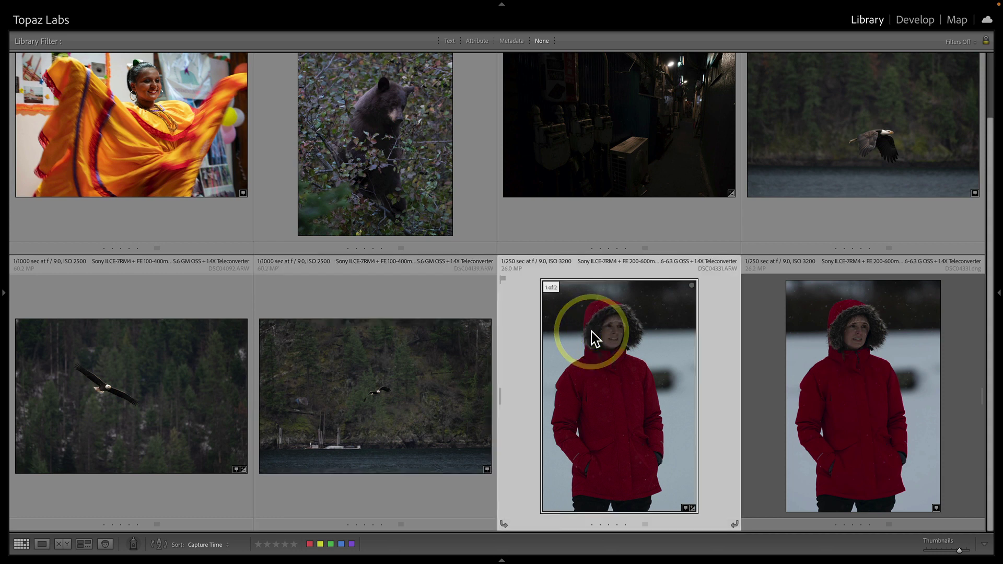
click(835, 362)
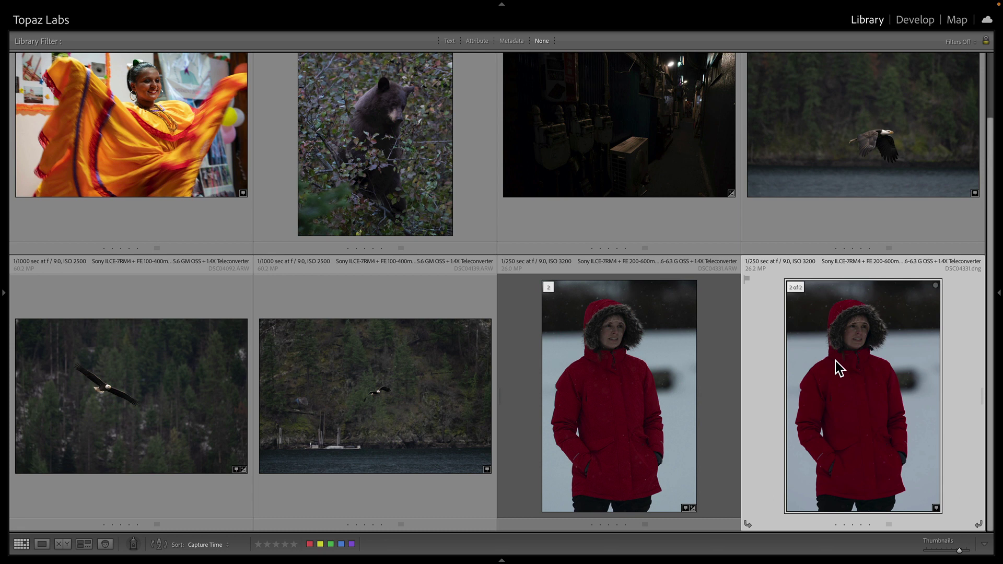
click(666, 351)
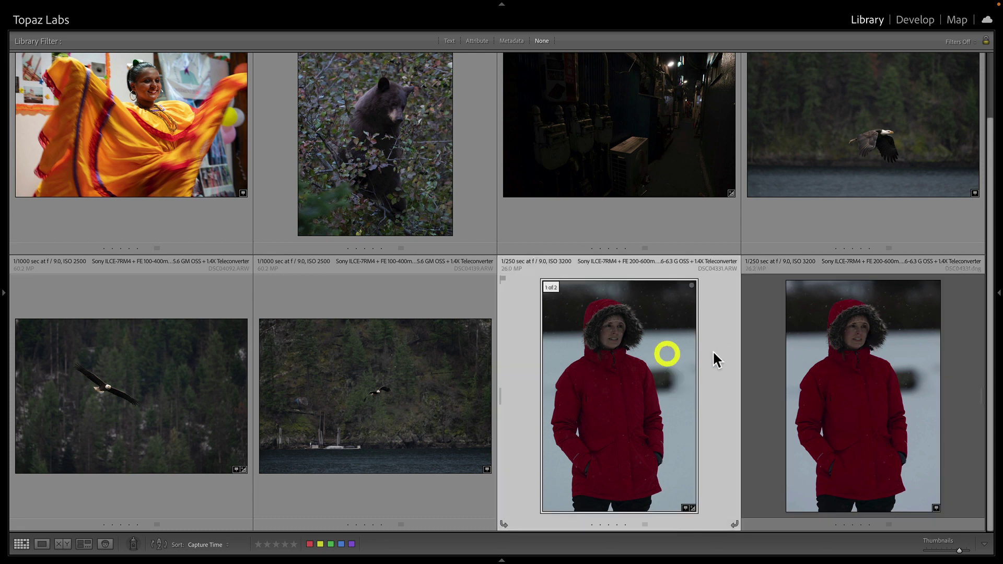
shift+click(811, 365)
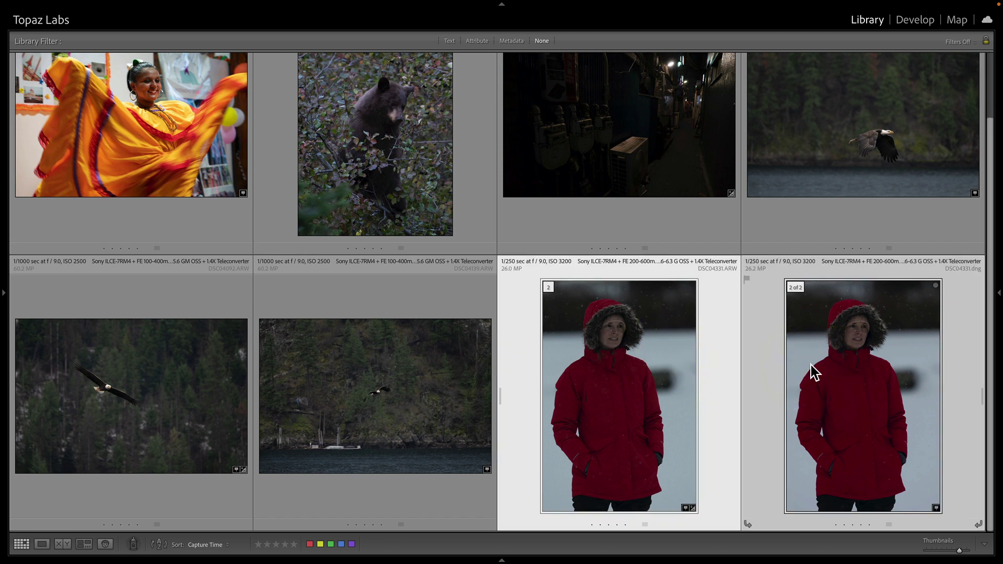
key(c)
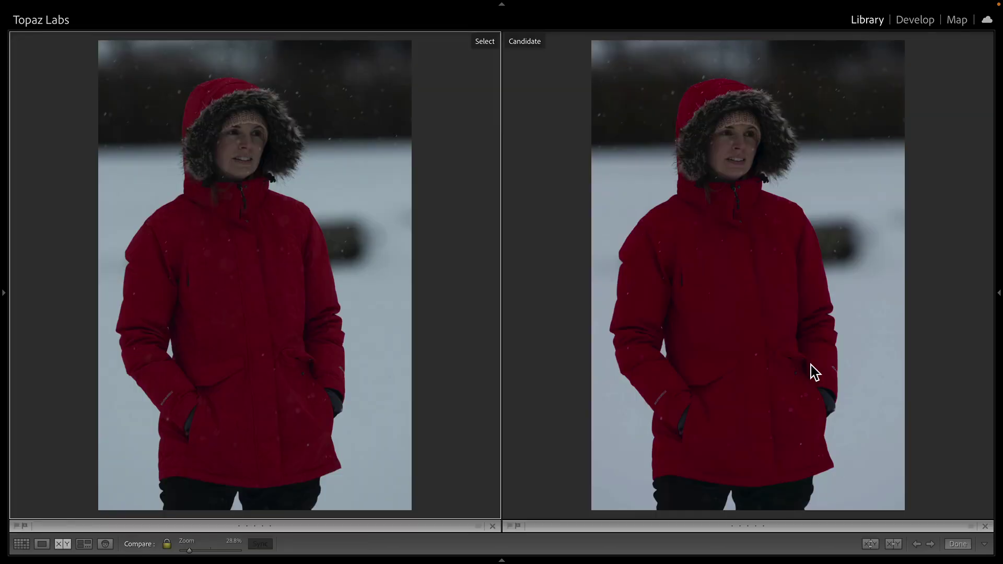
click(271, 136)
click(300, 252)
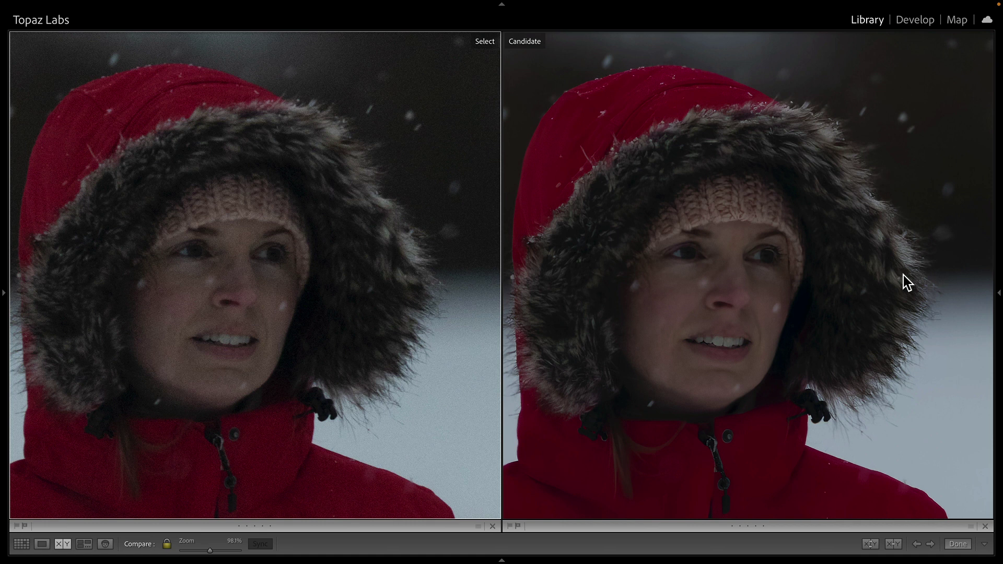
click(808, 287)
key(g)
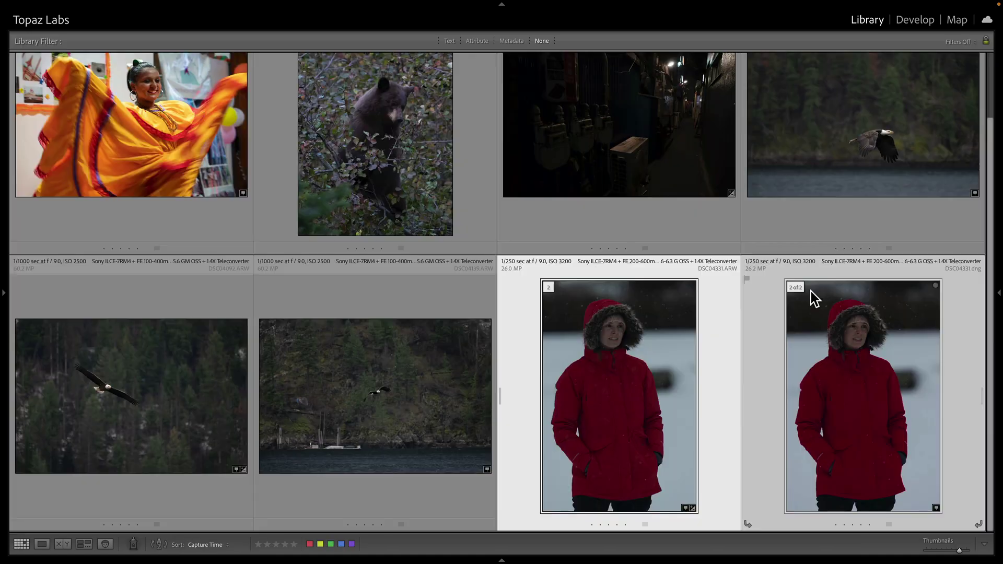
click(406, 339)
Step: Edit the DNG portrait in Develop, sampling the snow for Custom white balance: Temp 11,750, Tint +20
click(831, 393)
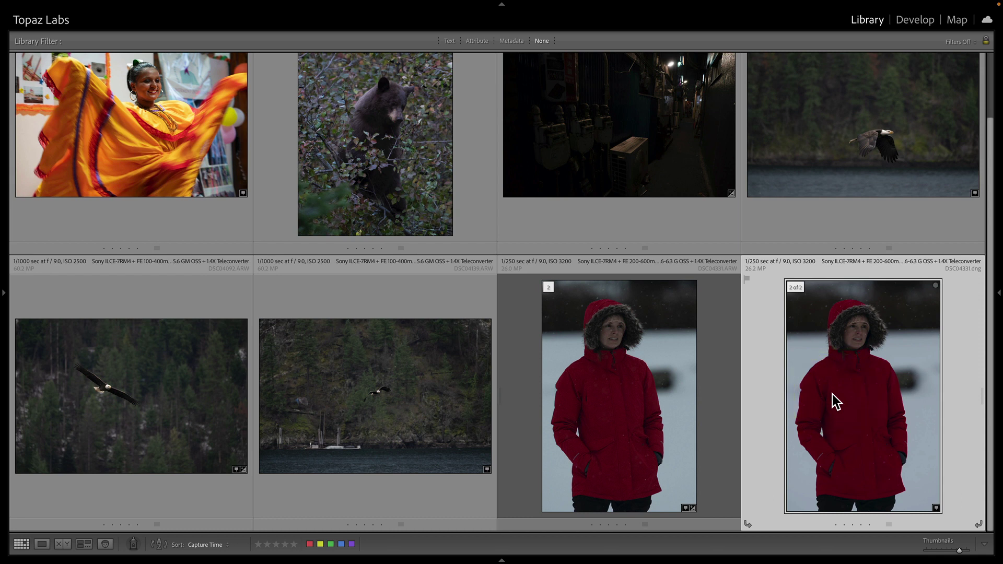
click(912, 21)
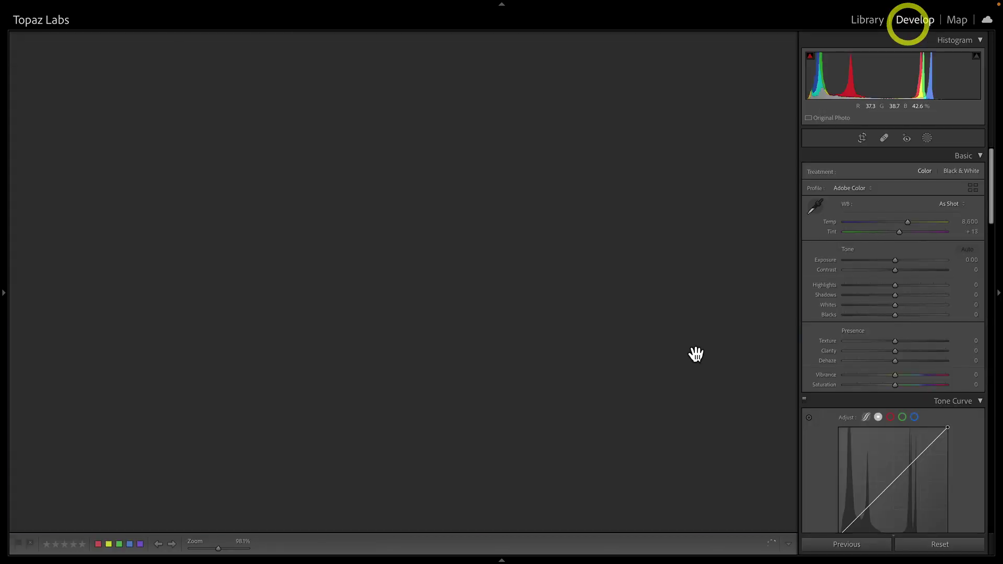
click(695, 354)
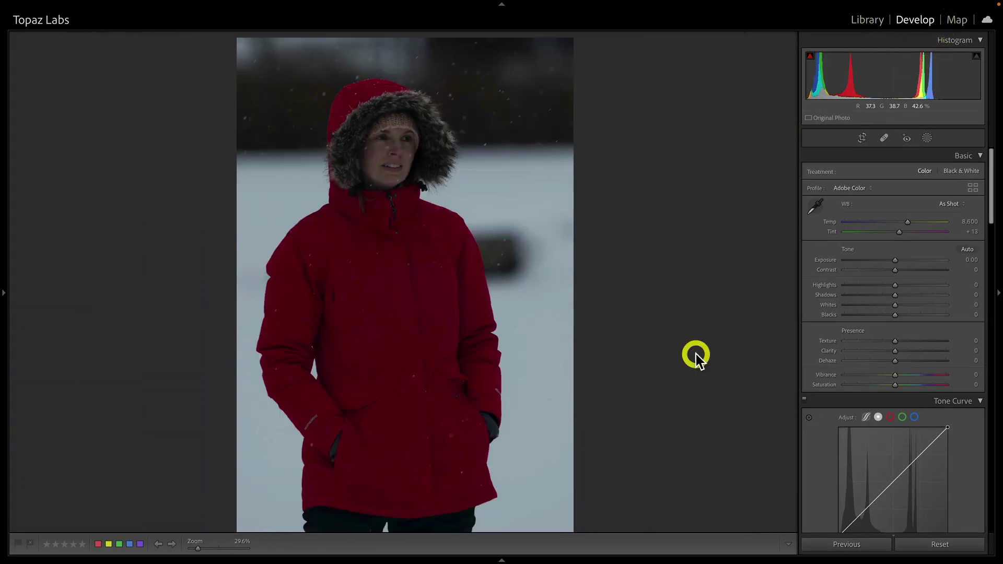
click(811, 212)
click(525, 373)
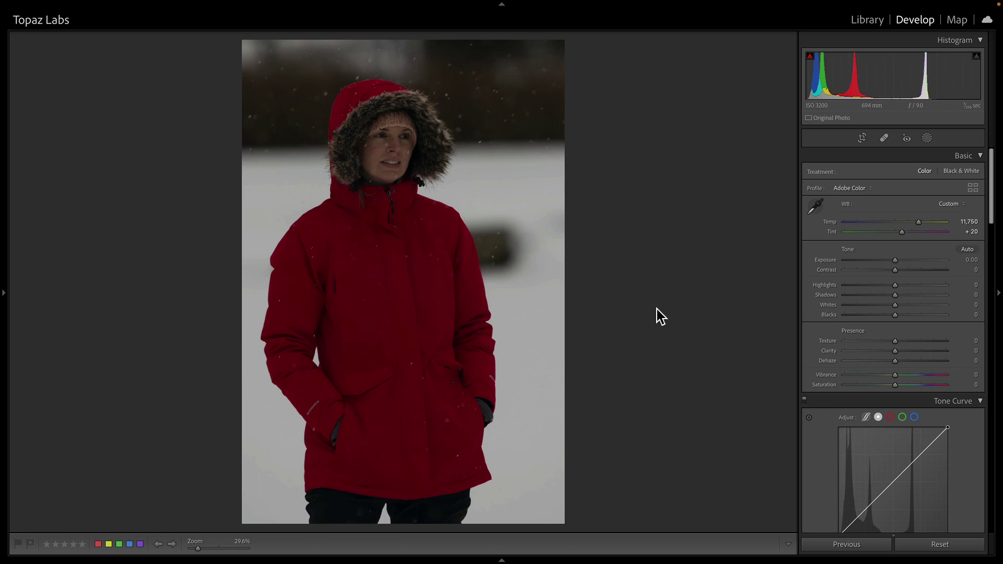
Step: Apply the Camera Matching Light profile to the portrait and return to the Library grid
click(973, 188)
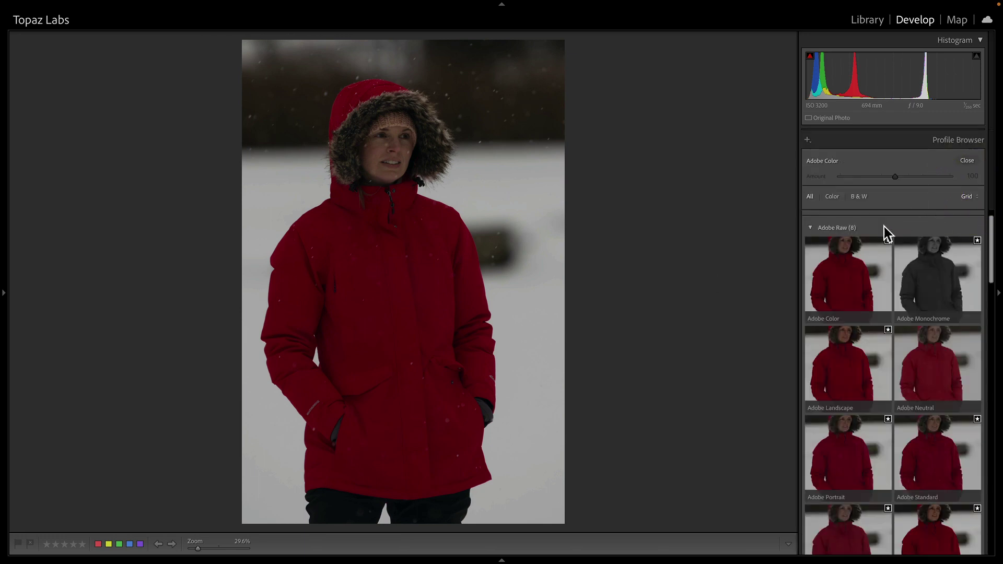
scroll(871, 225, down, 5)
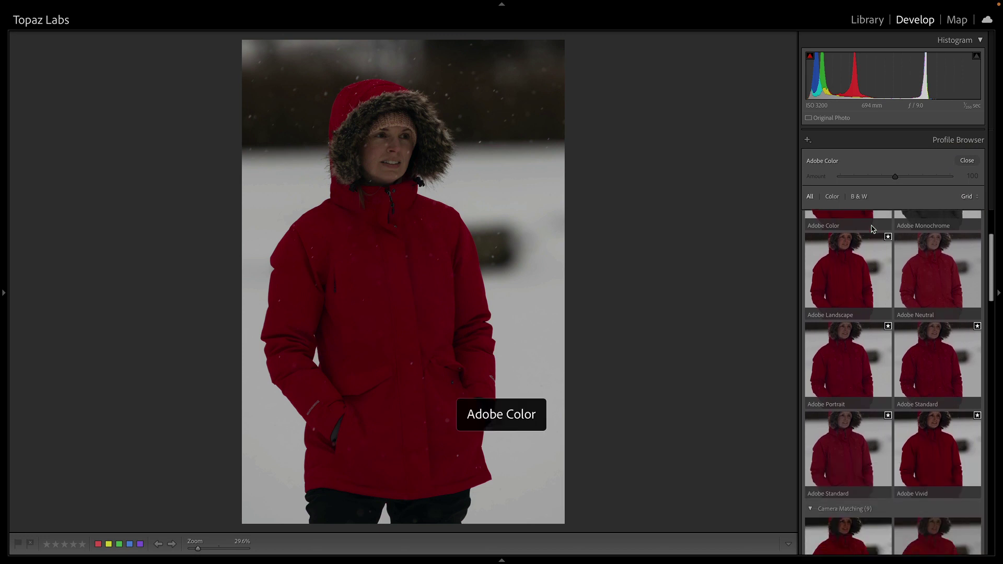
scroll(871, 229, down, 5)
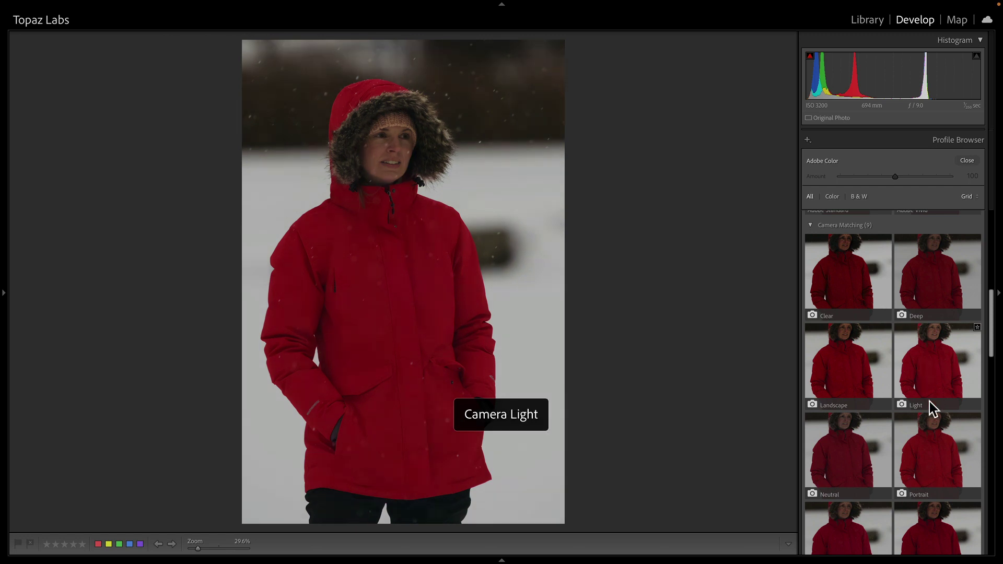
click(934, 384)
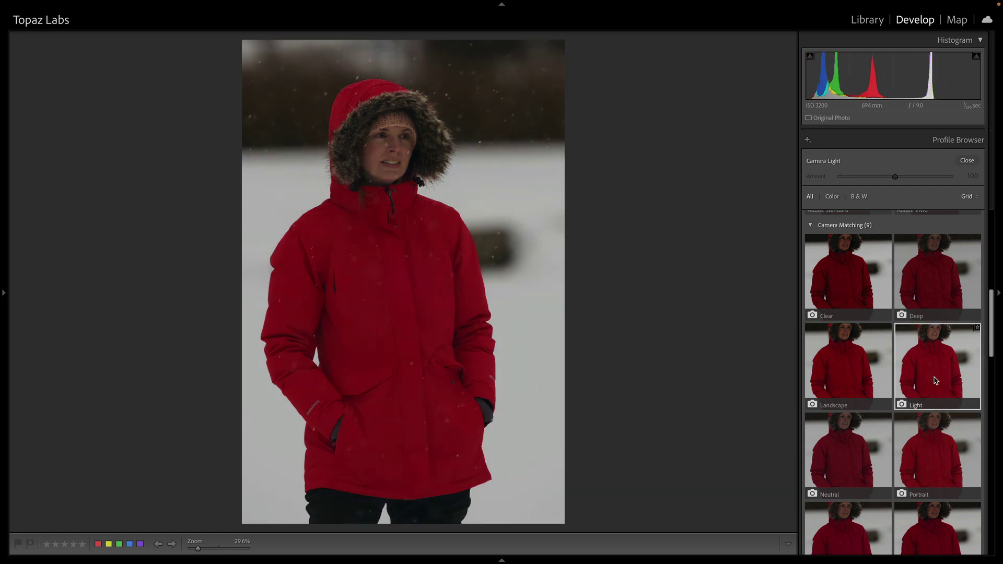
key(g)
scroll(700, 423, up, 1)
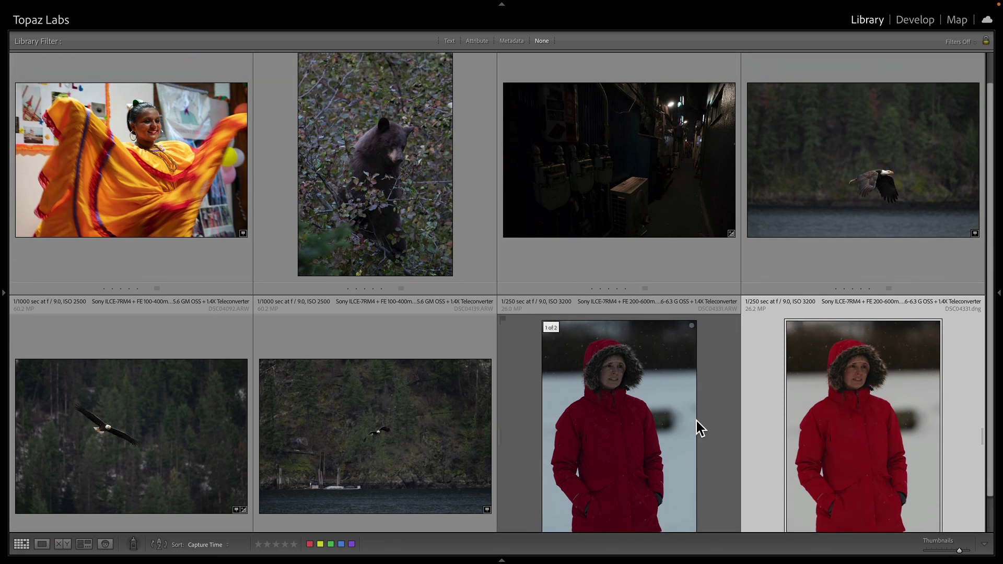
Step: Select both bald eagle raws and bring up the Process with Topaz Photo AI command
click(143, 455)
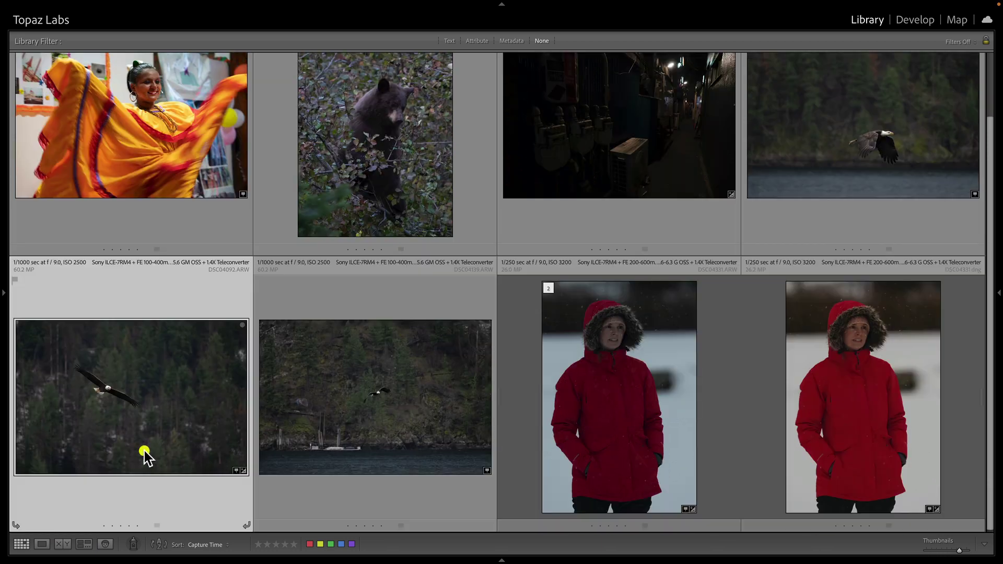
shift+click(397, 424)
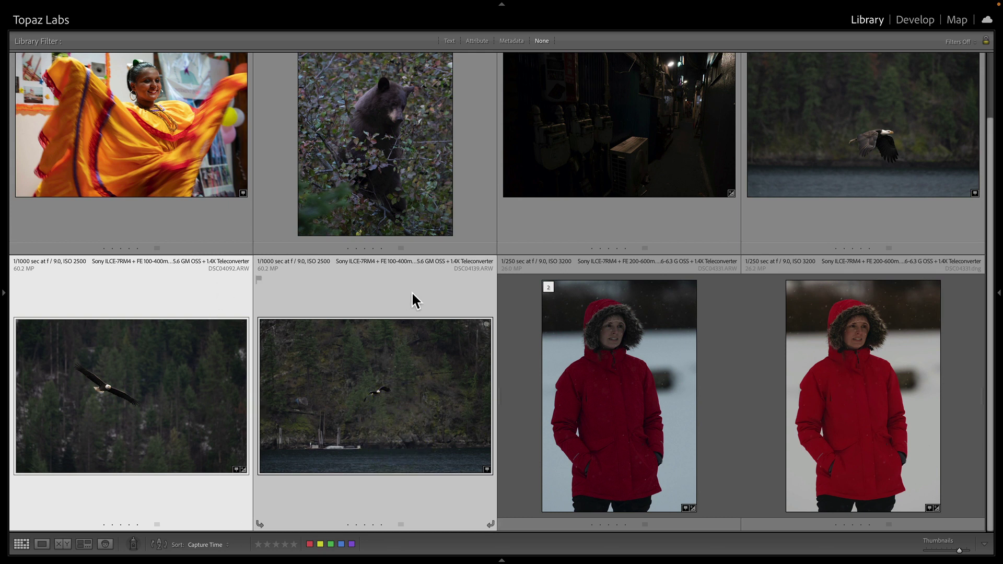
click(131, 6)
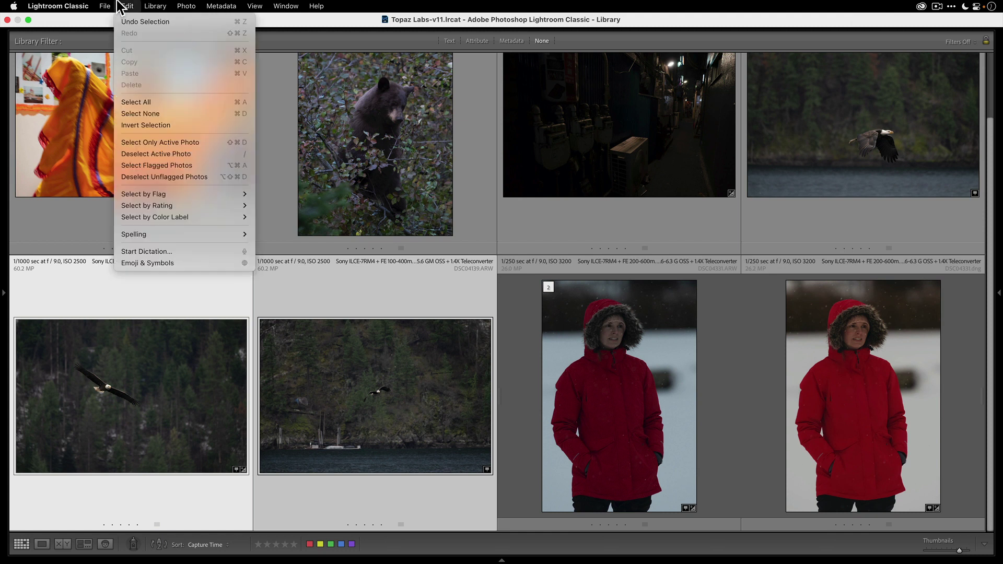
mouse_move(109, 7)
mouse_move(183, 244)
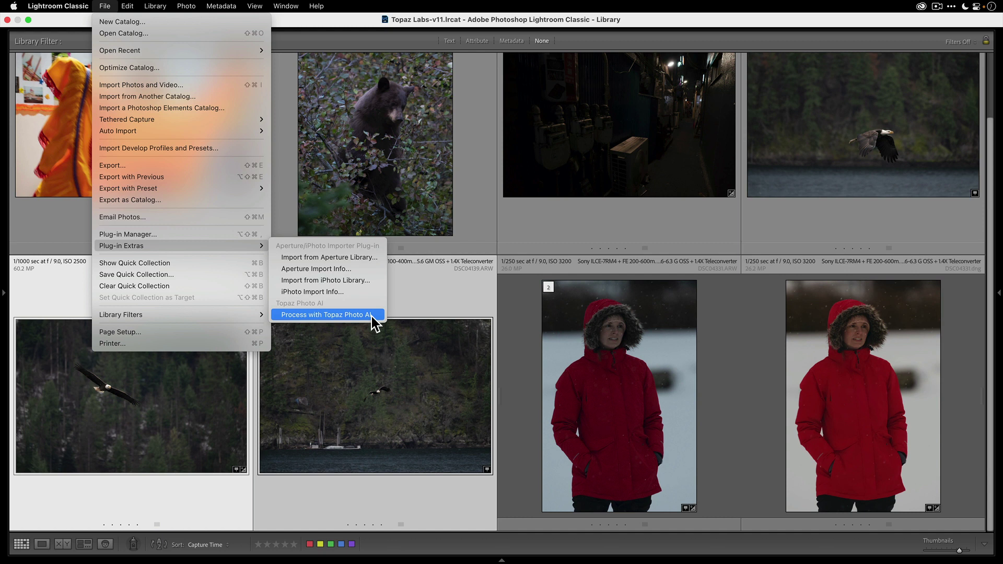
Step: Send both eagle raws to Topaz Photo AI and reveal more of the processed comparison side
click(324, 314)
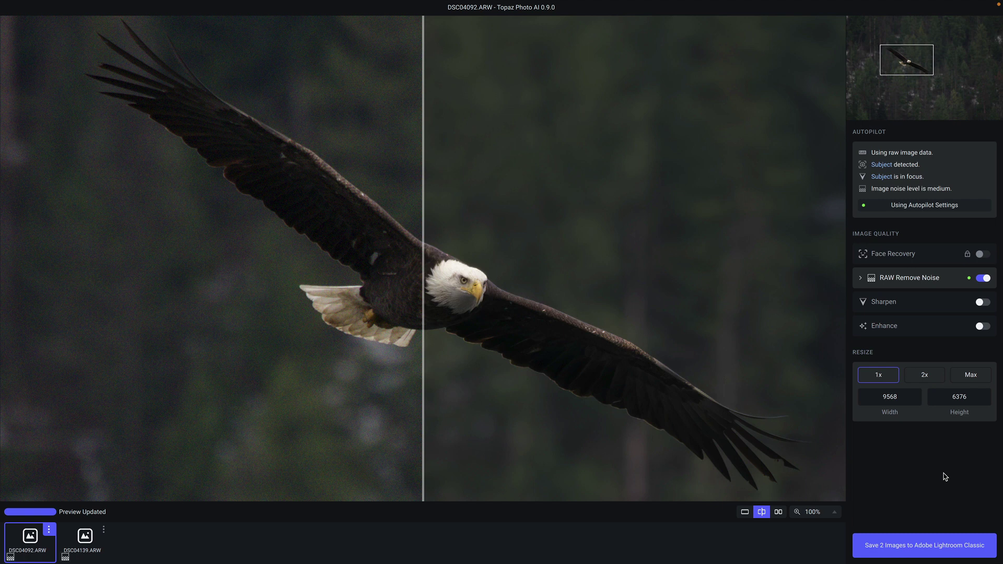
drag(423, 266, 202, 324)
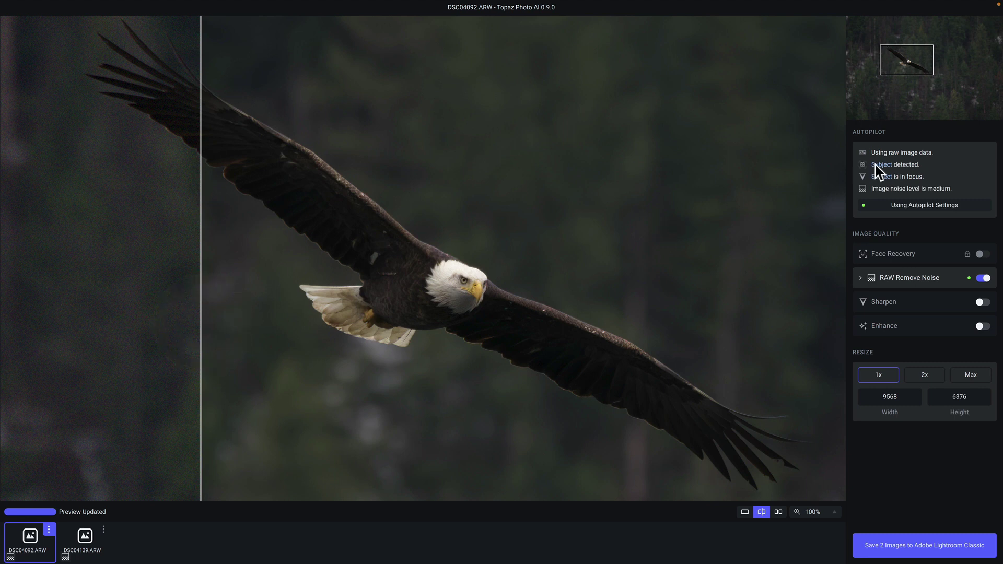
mouse_move(876, 165)
Step: Set the eagle's Sharpen to Motion Blur at strength 10 on the subject only, then compare
click(981, 302)
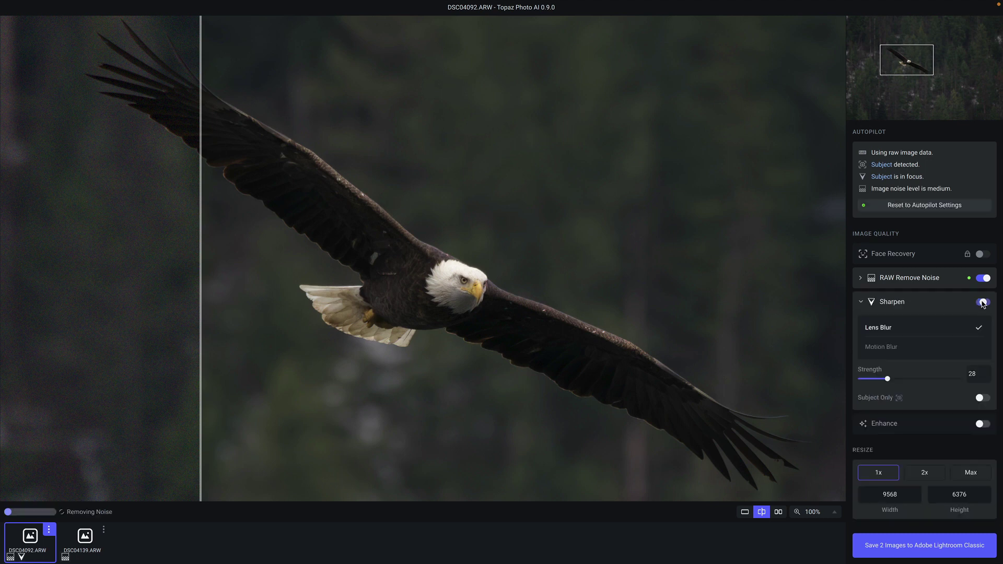
click(892, 348)
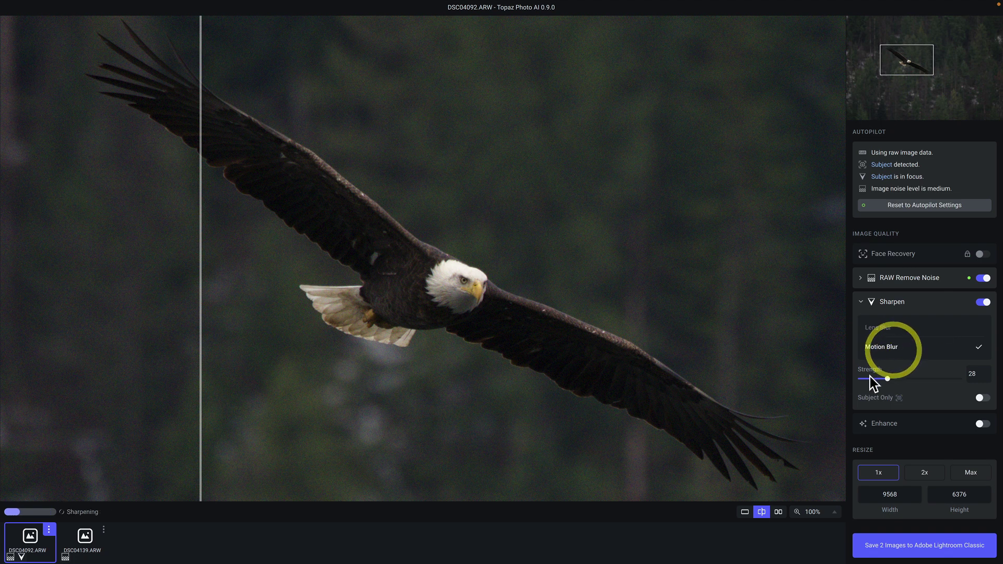
click(869, 378)
click(980, 398)
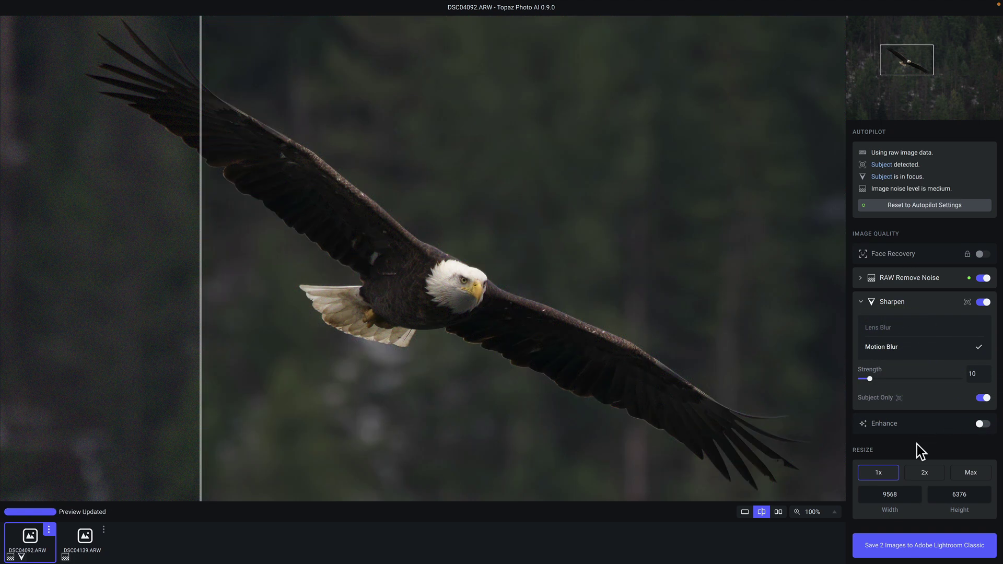
drag(200, 243, 279, 270)
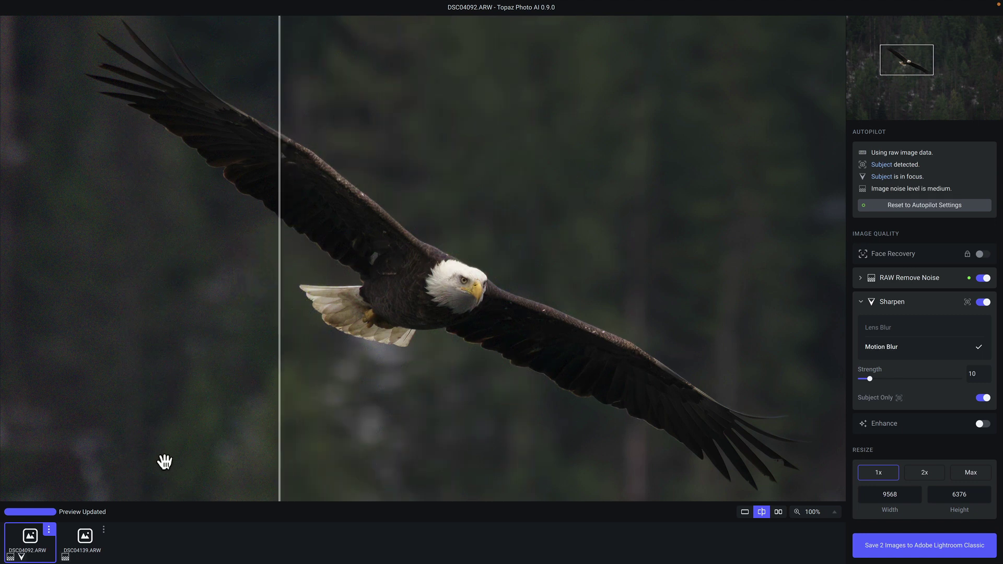
Step: Check the denoised DSC04139.ARW in split view, then save both eagle images to Lightroom Classic
click(84, 541)
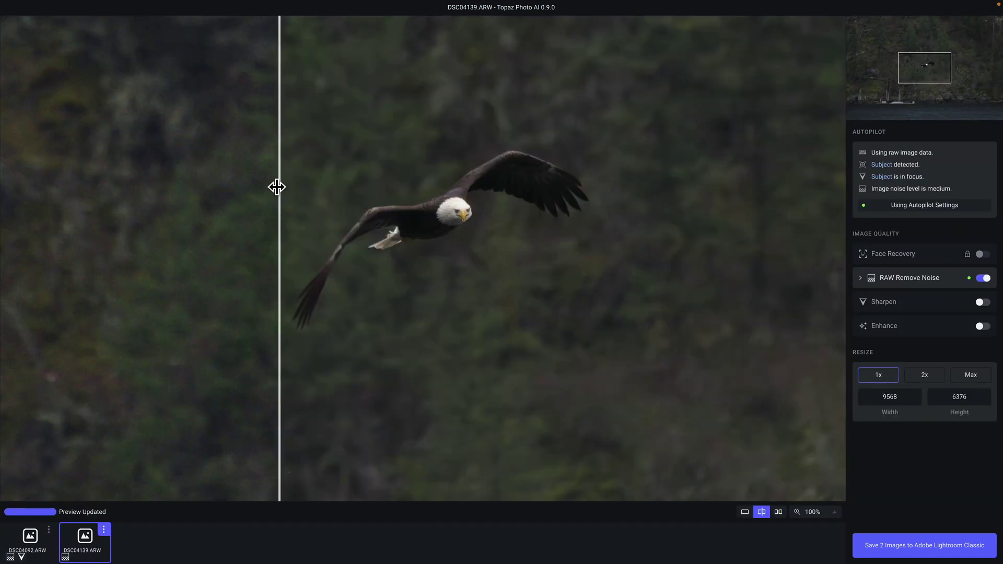
drag(277, 187, 265, 248)
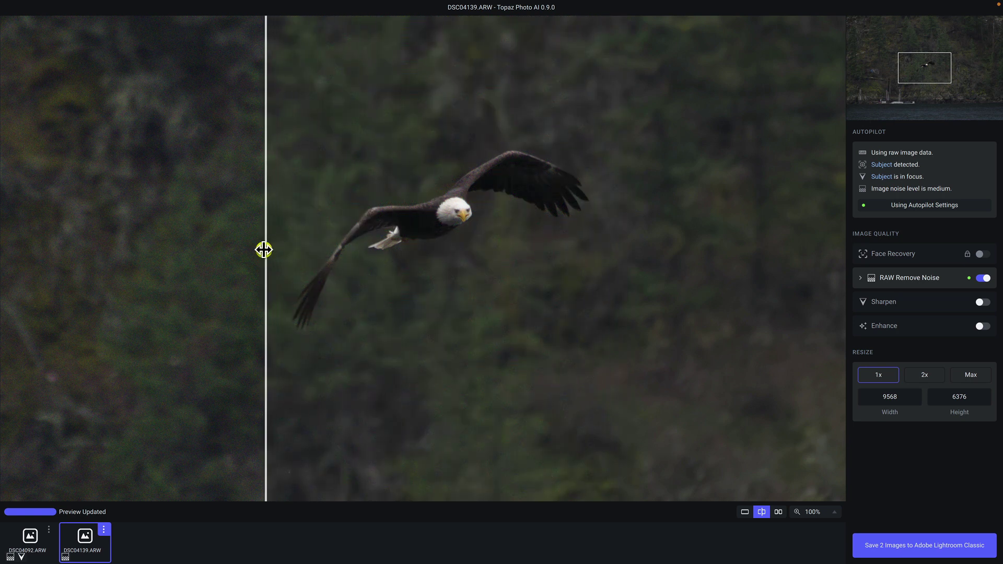
click(951, 554)
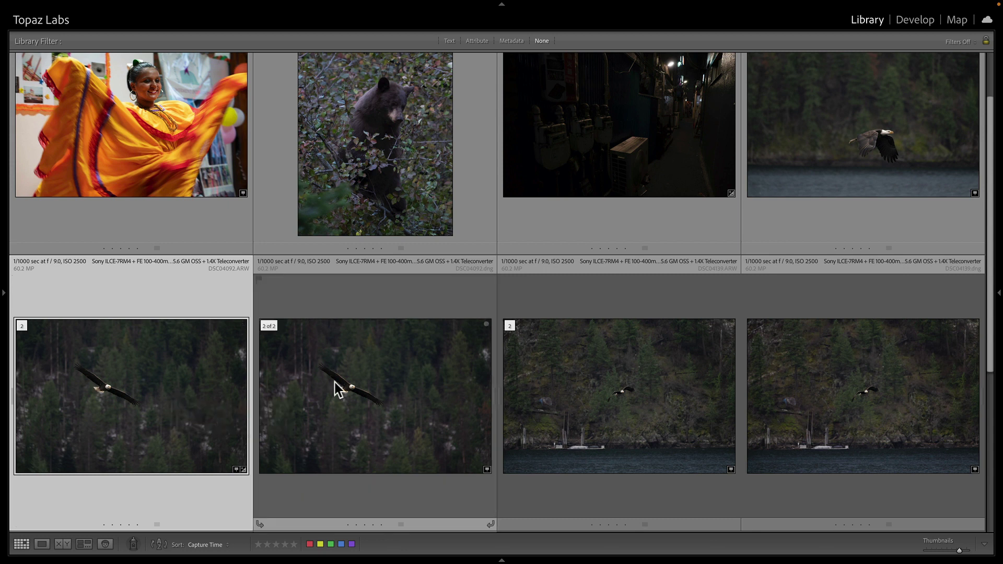
Step: Compare the first eagle's raw and DNG side by side, zooming in on the eagle and back out
click(349, 396)
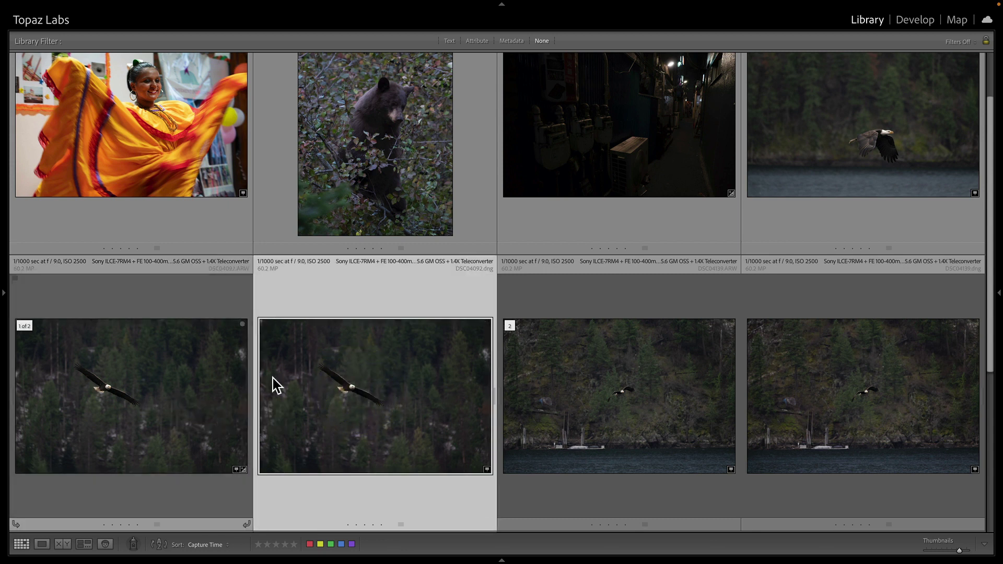
click(641, 390)
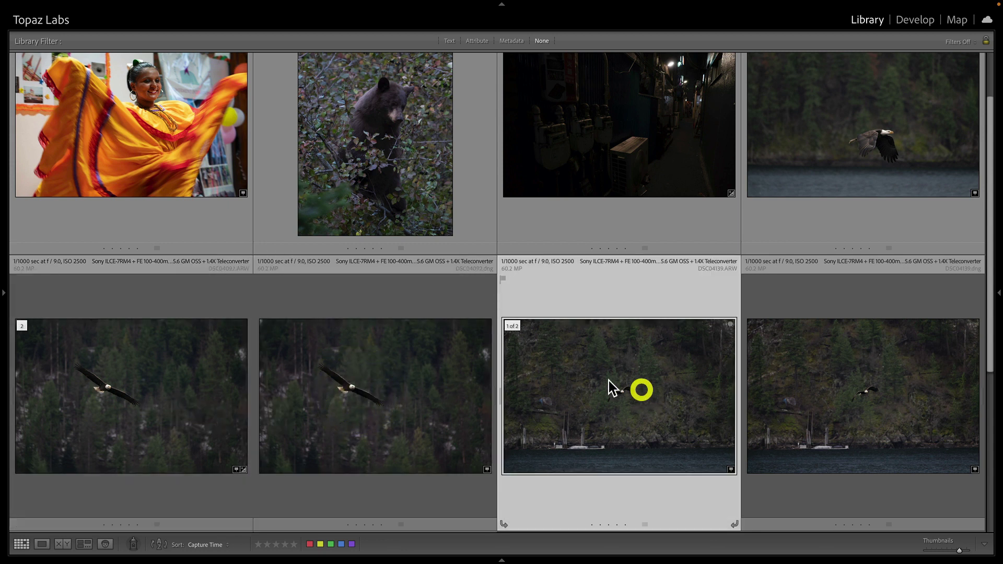
click(795, 406)
click(65, 394)
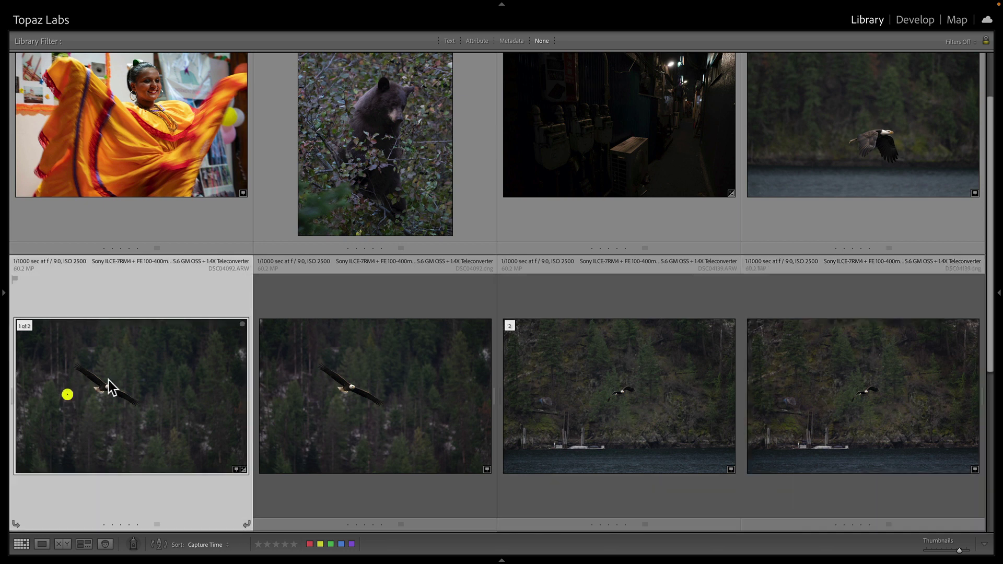
click(389, 395)
key(c)
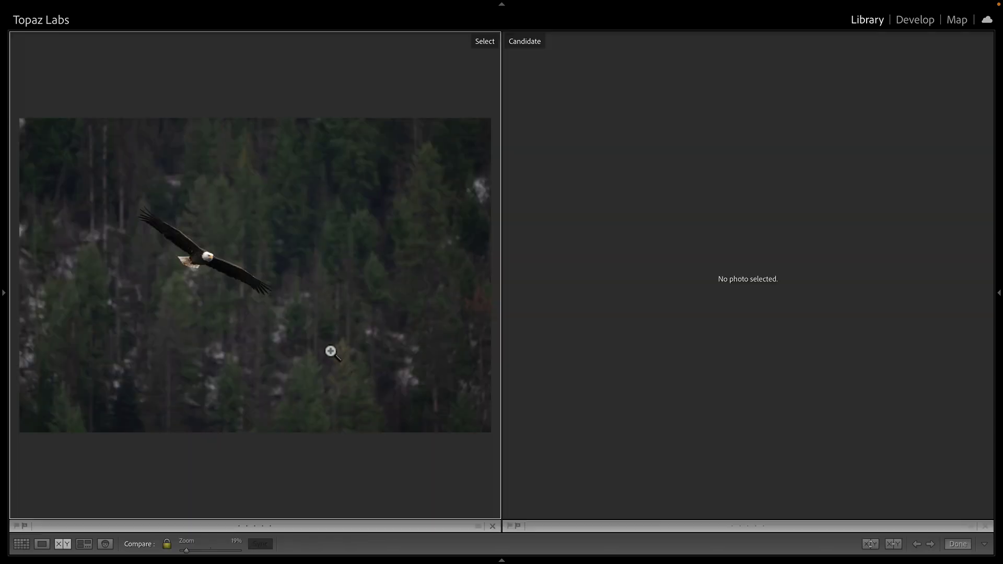
click(240, 249)
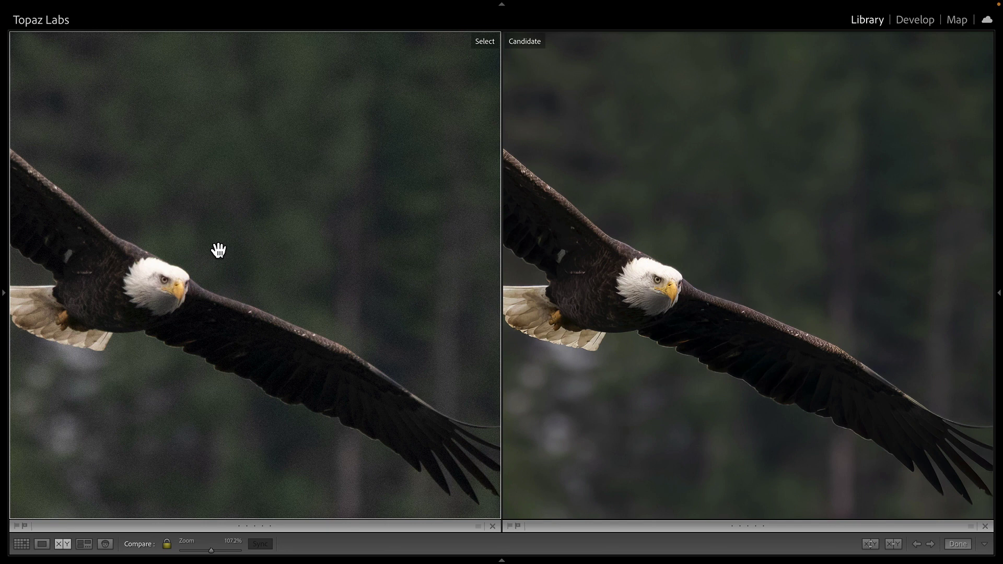
click(218, 250)
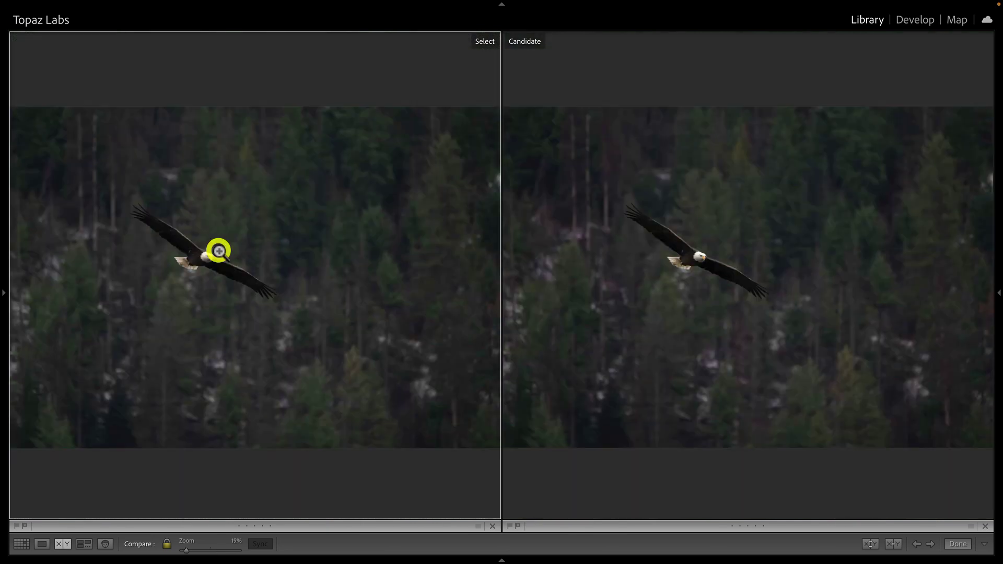
Step: Return to the grid with the second eagle's raw and DNG selected
key(g)
click(645, 436)
ctrl+click(805, 406)
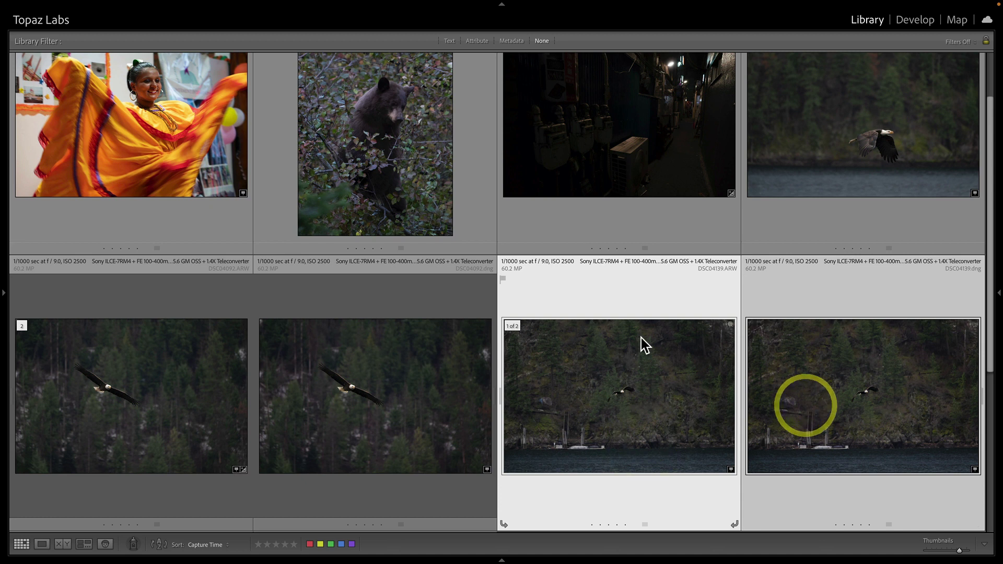
key(c)
click(257, 269)
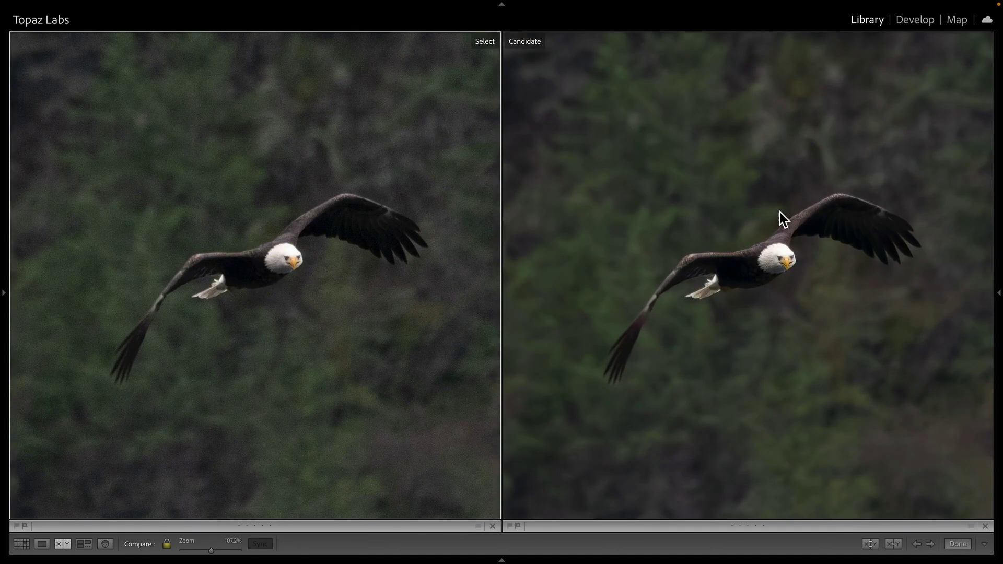
click(734, 315)
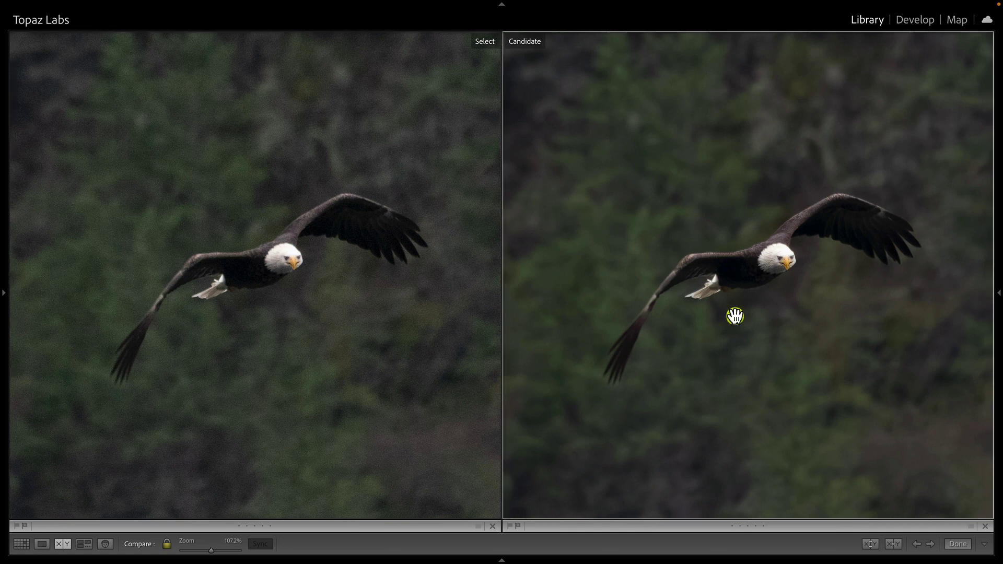
key(g)
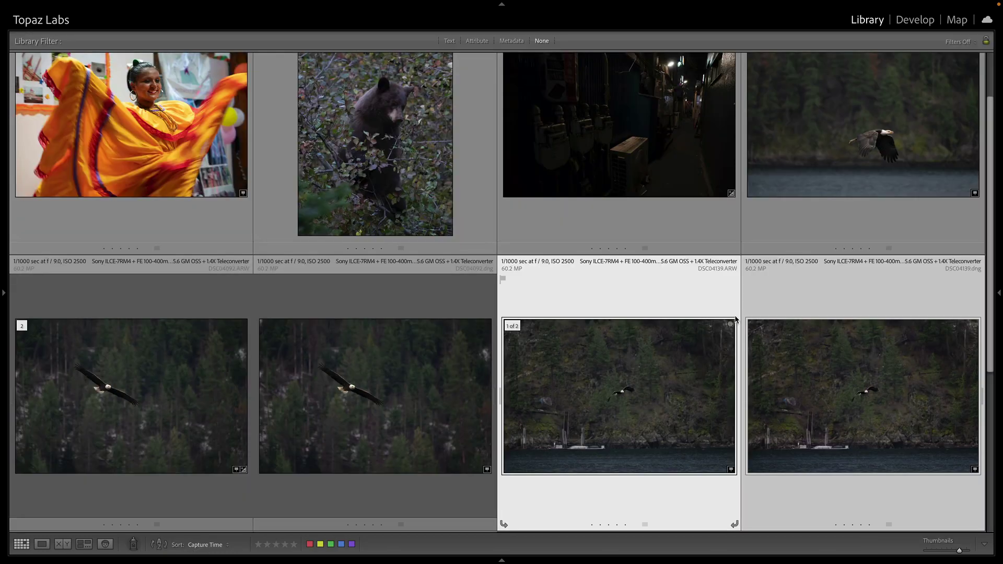